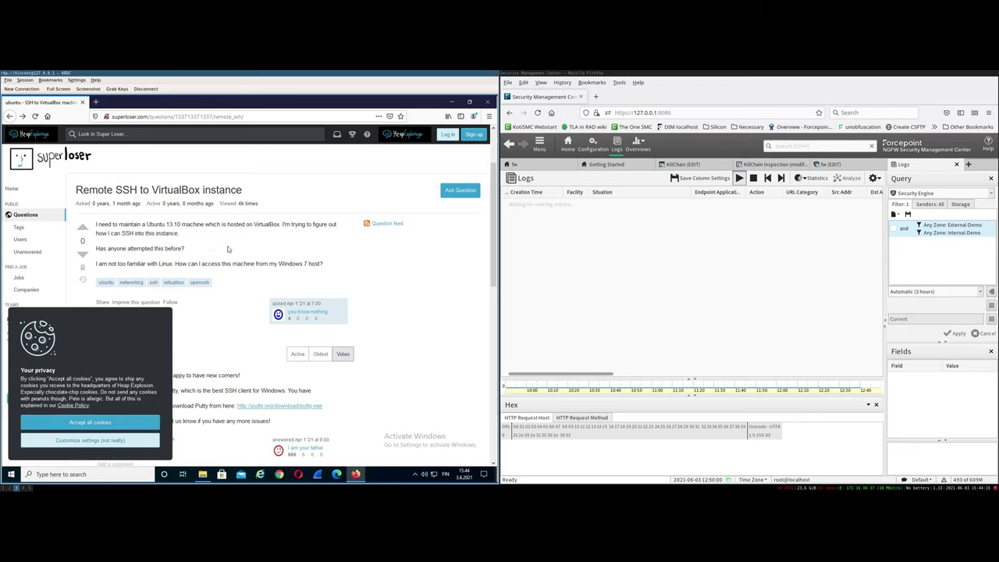
Read the answer to the VirtualBox SSH question and highlight the sentence about downloading Putty
scroll(228, 249, "down", 2)
scroll(228, 249, "down", 2)
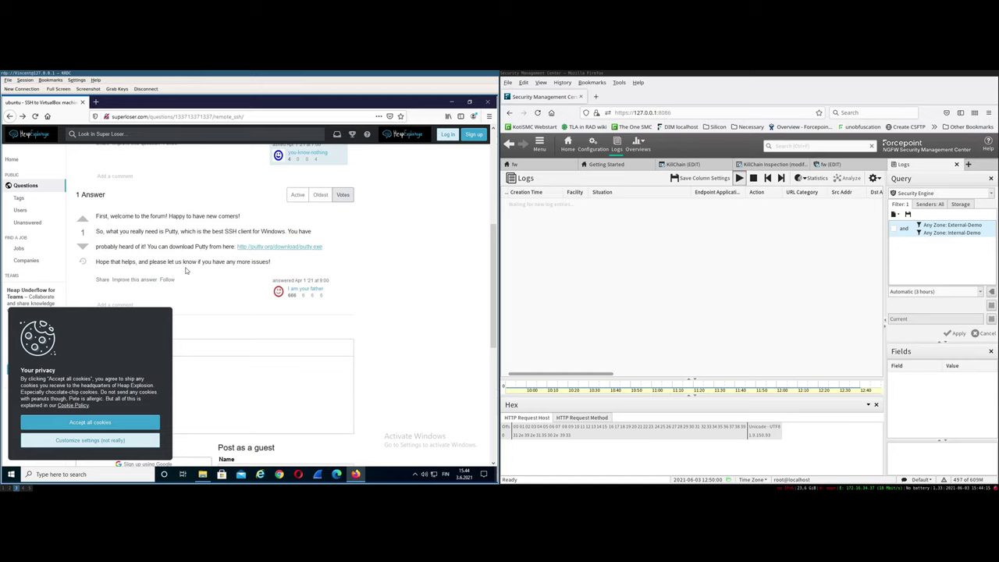
left_click_drag(148, 246, 224, 246)
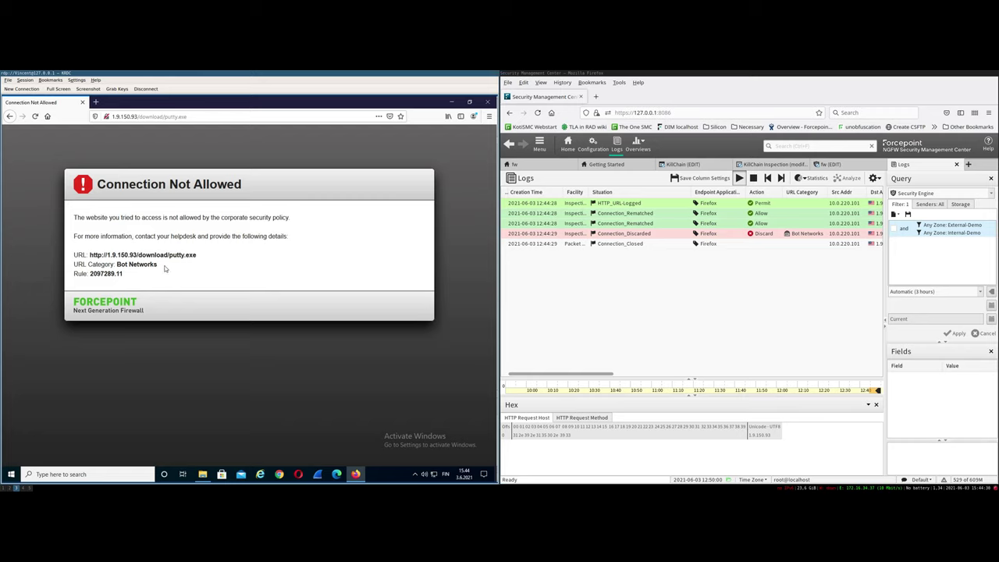
Examine the URL category on the block page and in the discarded connection's log entry
left_click_drag(165, 269, 110, 265)
left_click(115, 263)
left_click(659, 238)
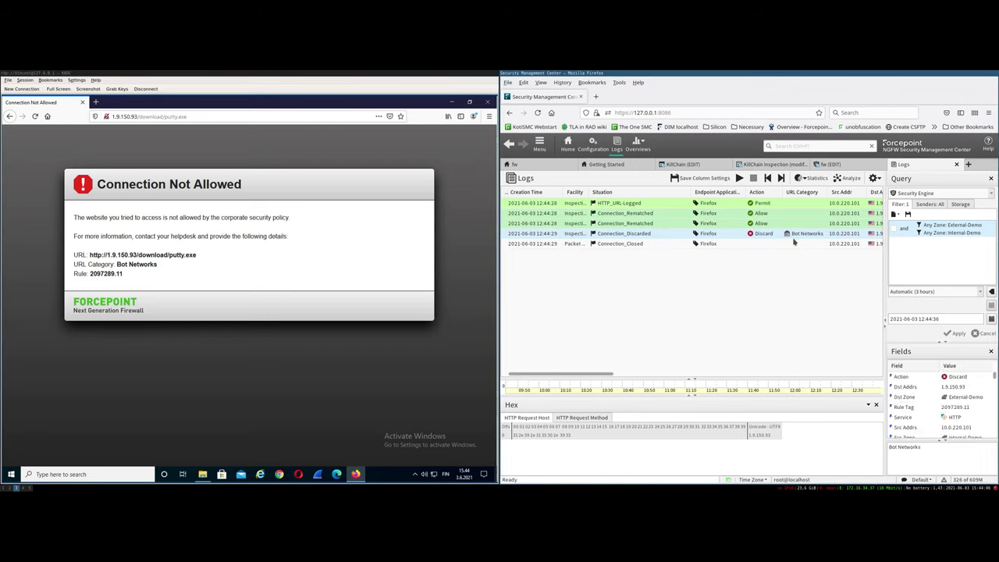
mouse_move(822, 241)
Disable access rule 5.6.5 in the KillChain policy, then save and install the policy on the firewall
left_click(694, 165)
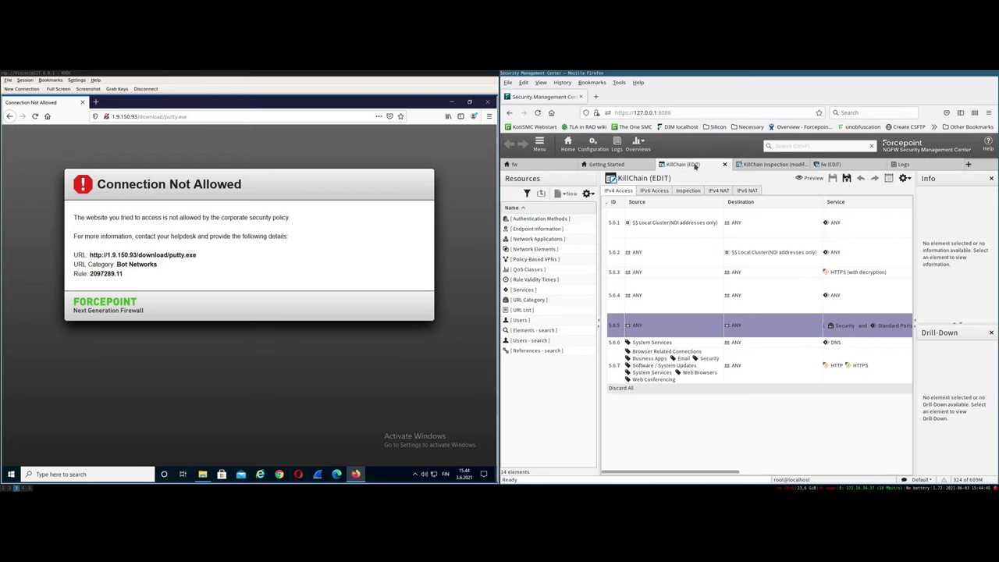
right_click(772, 334)
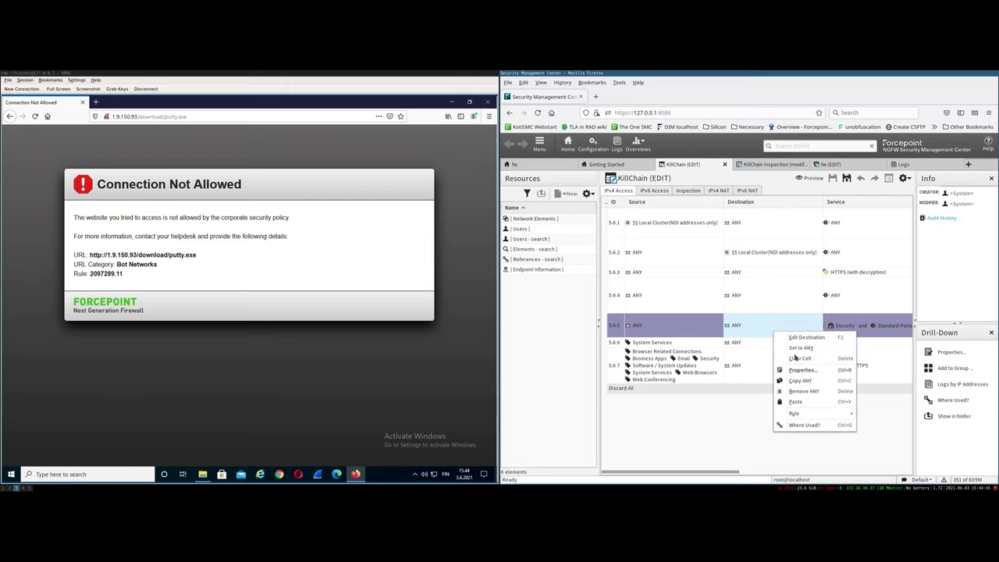
mouse_move(815, 413)
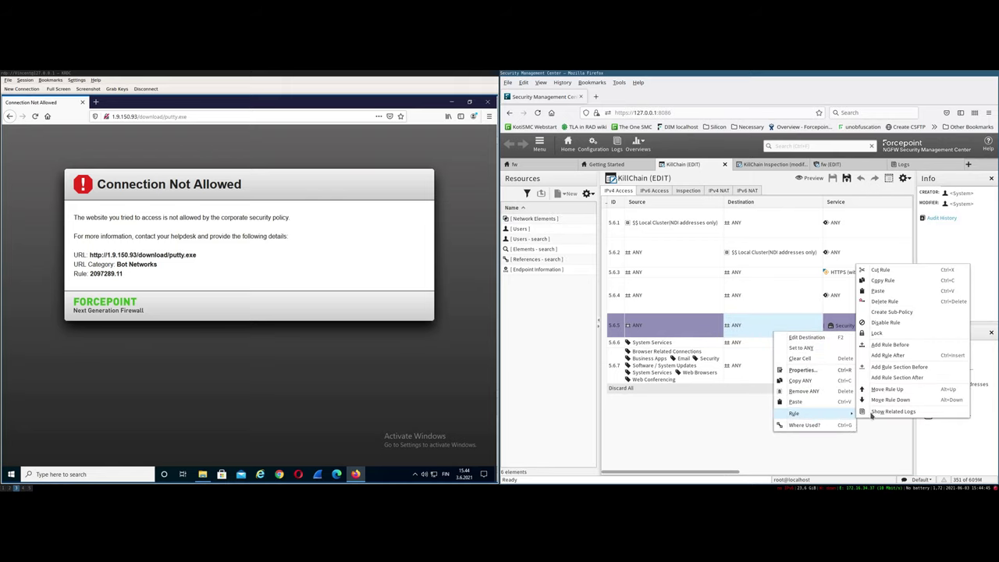
left_click(896, 322)
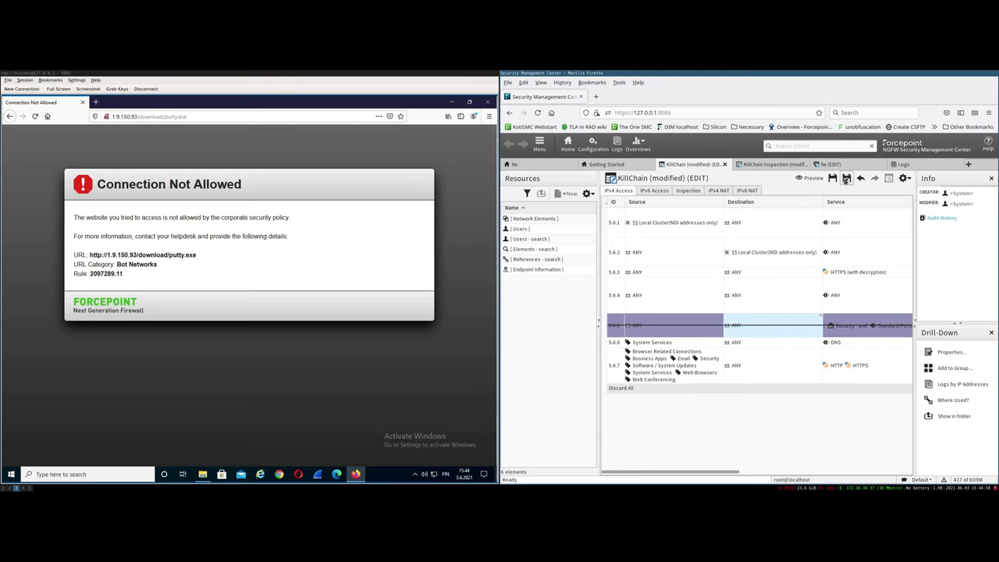
left_click(845, 178)
left_click(801, 427)
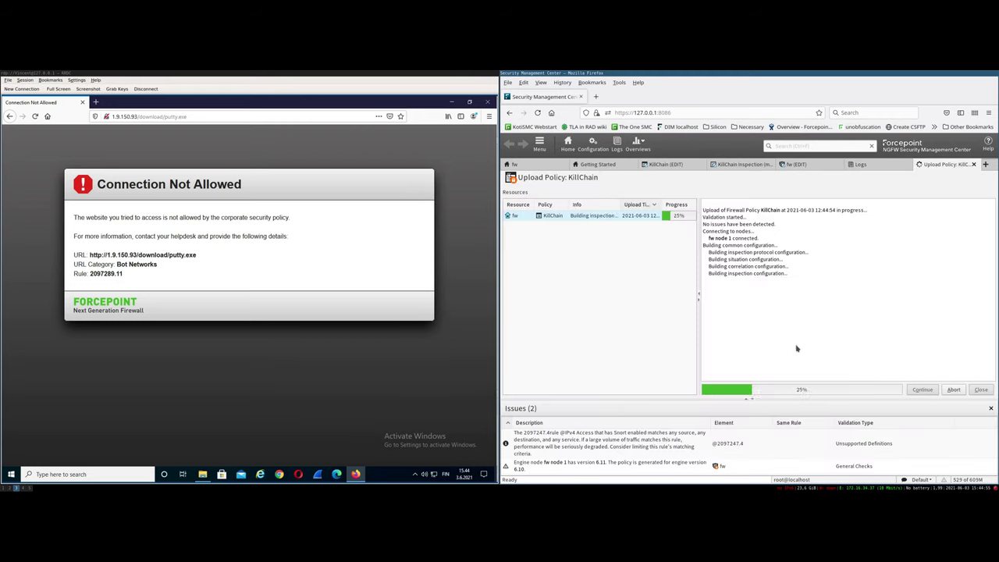
left_click(972, 164)
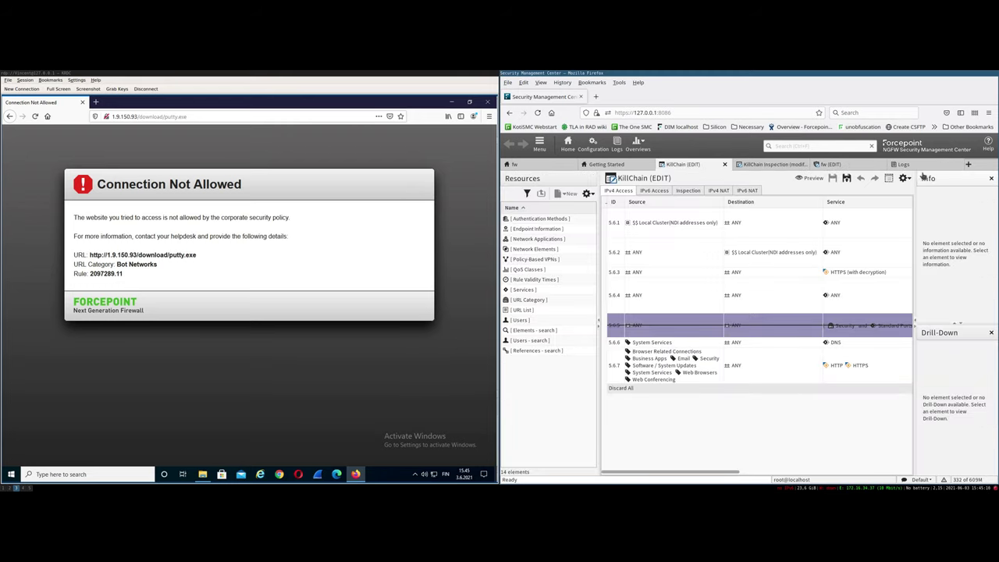
Resume live log monitoring, retry saving putty.exe from the forum answer's link, and show the download's progress
left_click(920, 164)
left_click(738, 178)
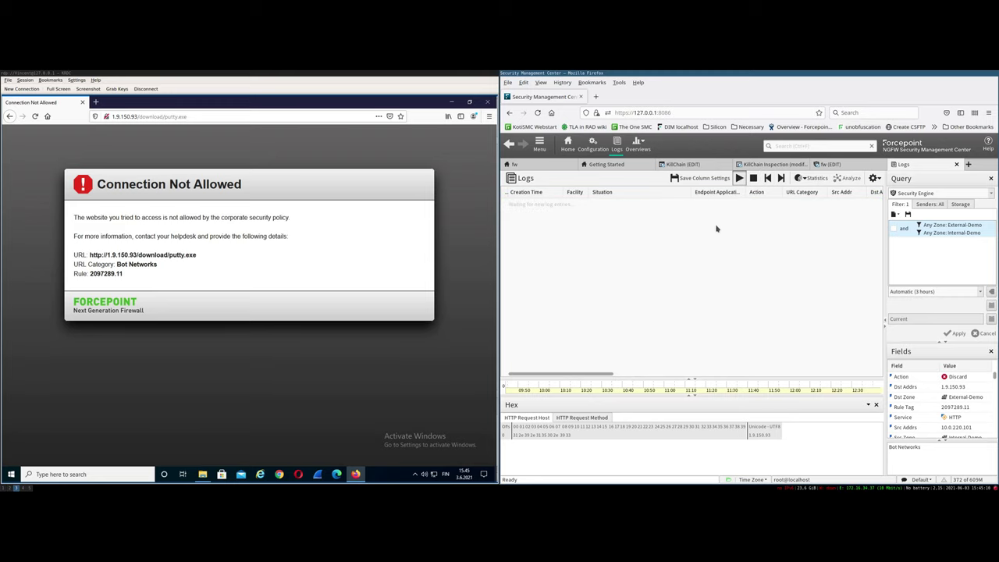
left_click(10, 116)
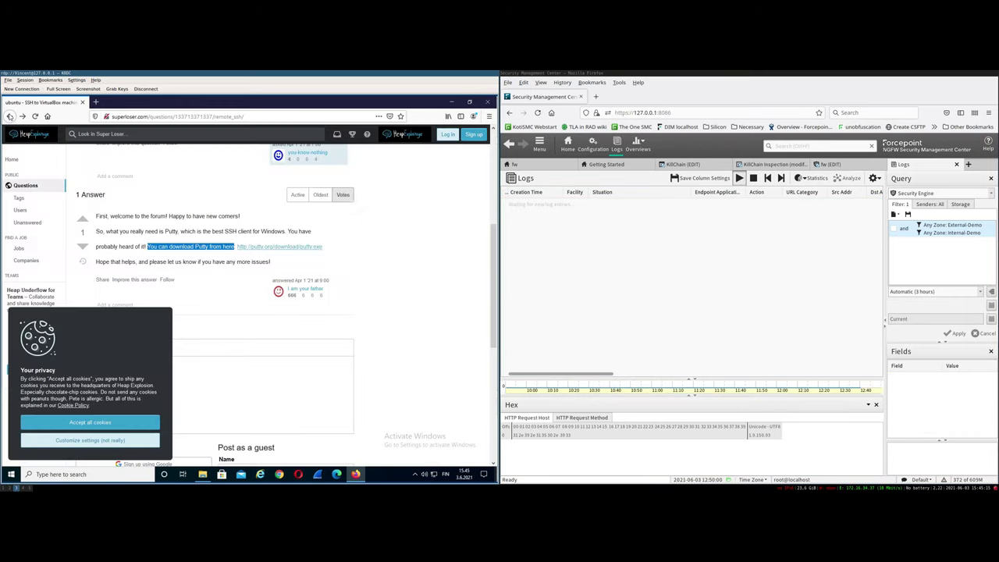
left_click(282, 249)
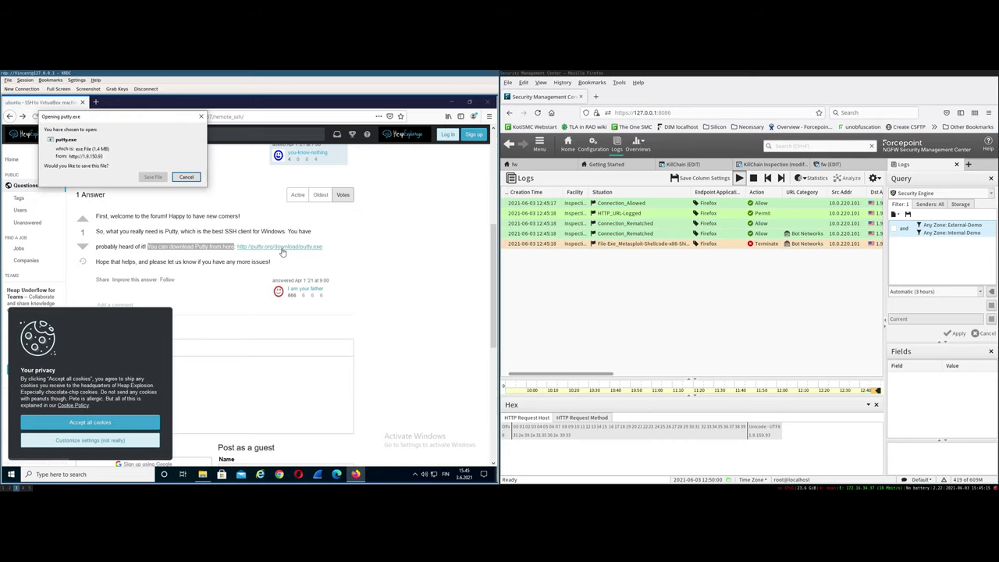
left_click(145, 177)
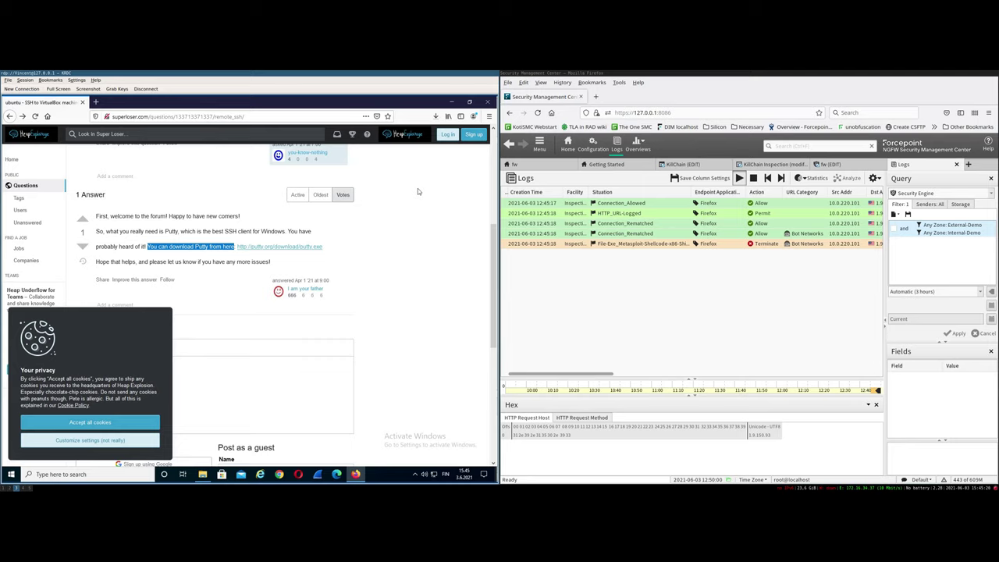
left_click(435, 115)
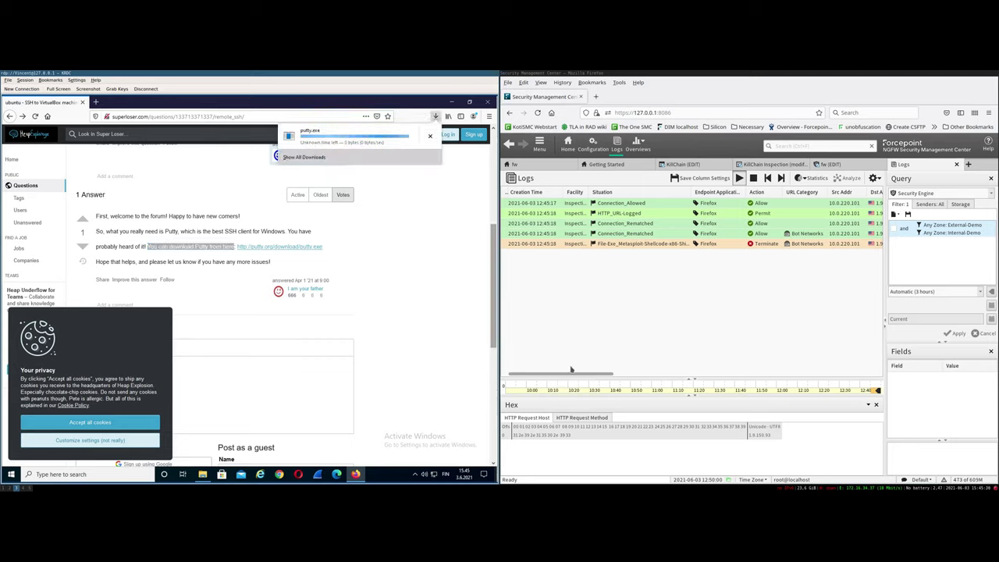
Create a Permit Connection rule in KillChain Inspection from the terminated Metasploit shellcode log entry, breaking the policy's edit lock
left_click(632, 244)
left_click(939, 418)
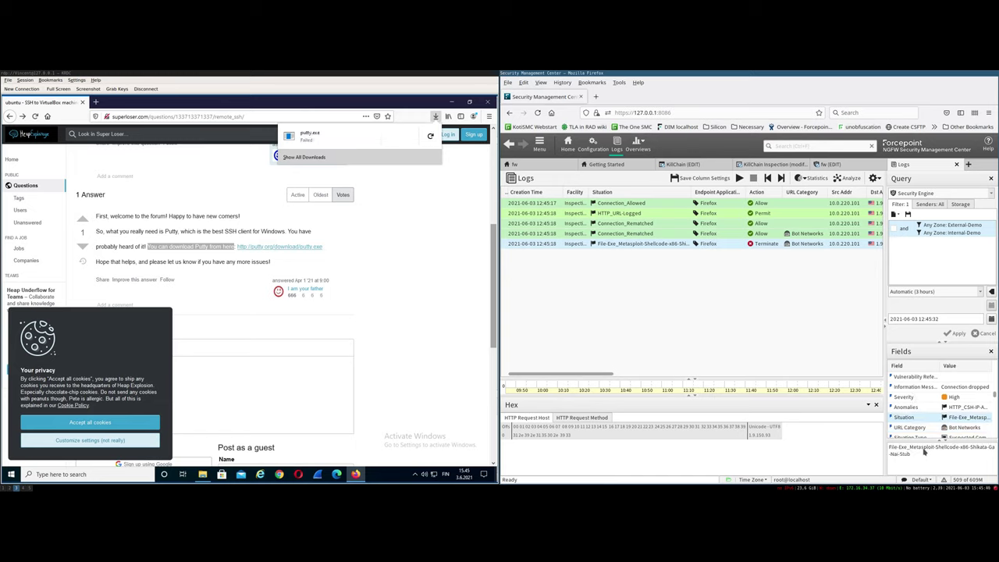
right_click(640, 245)
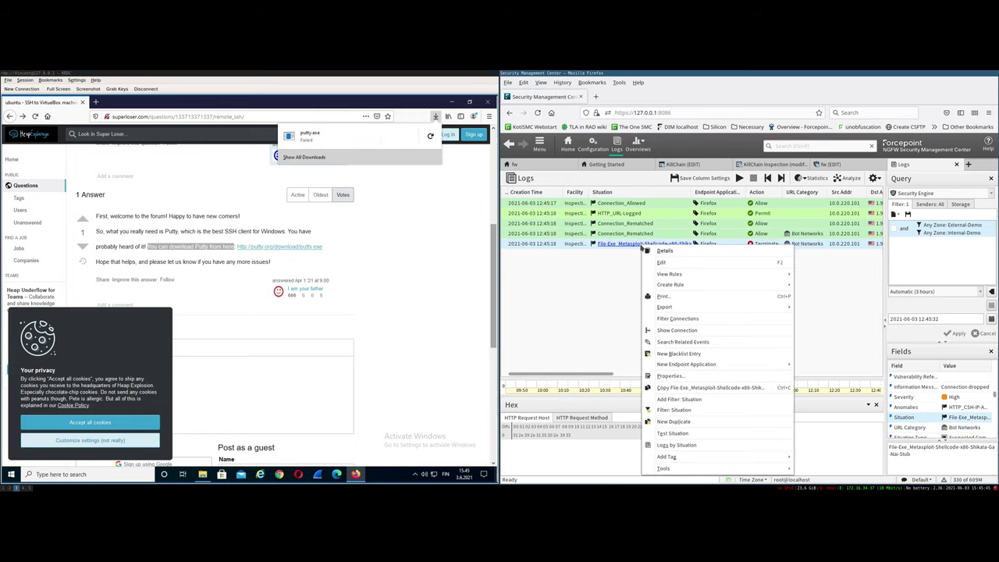
mouse_move(708, 285)
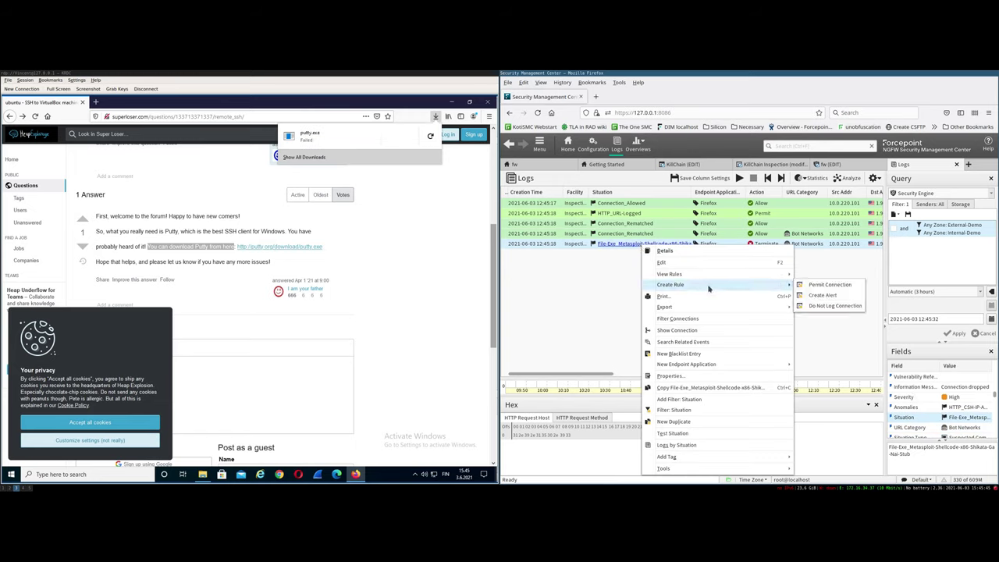
left_click(827, 286)
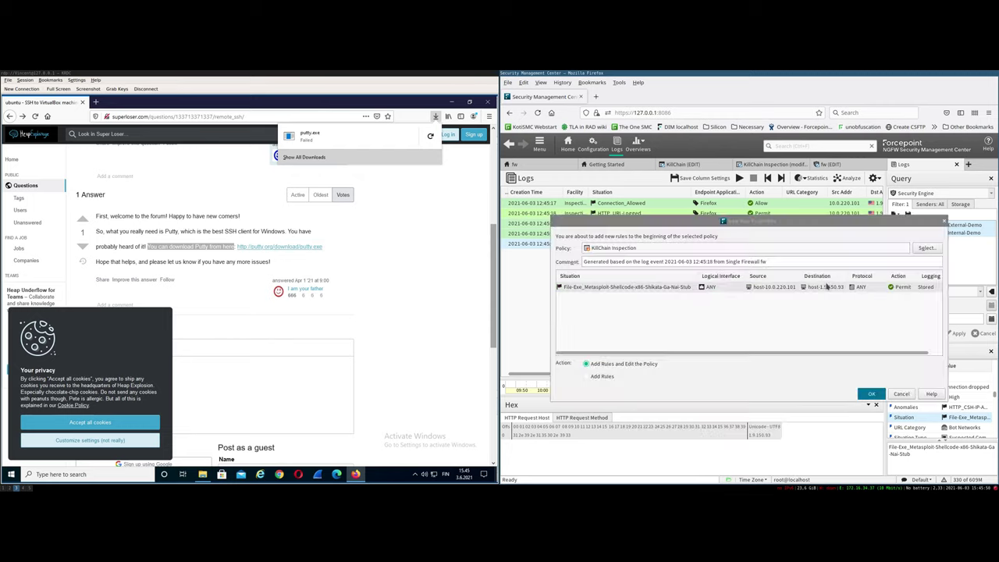
left_click(870, 394)
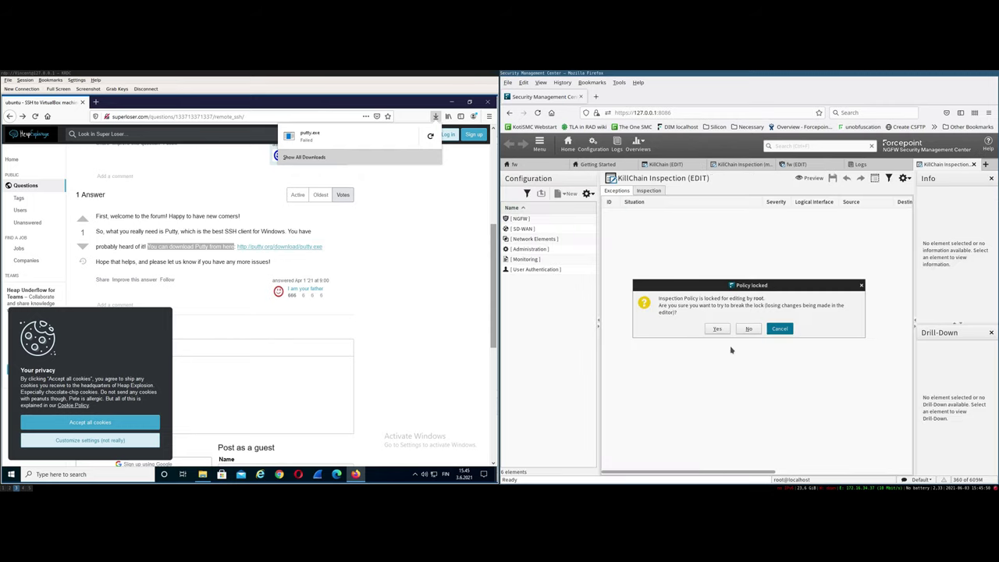
left_click(717, 329)
left_click(733, 327)
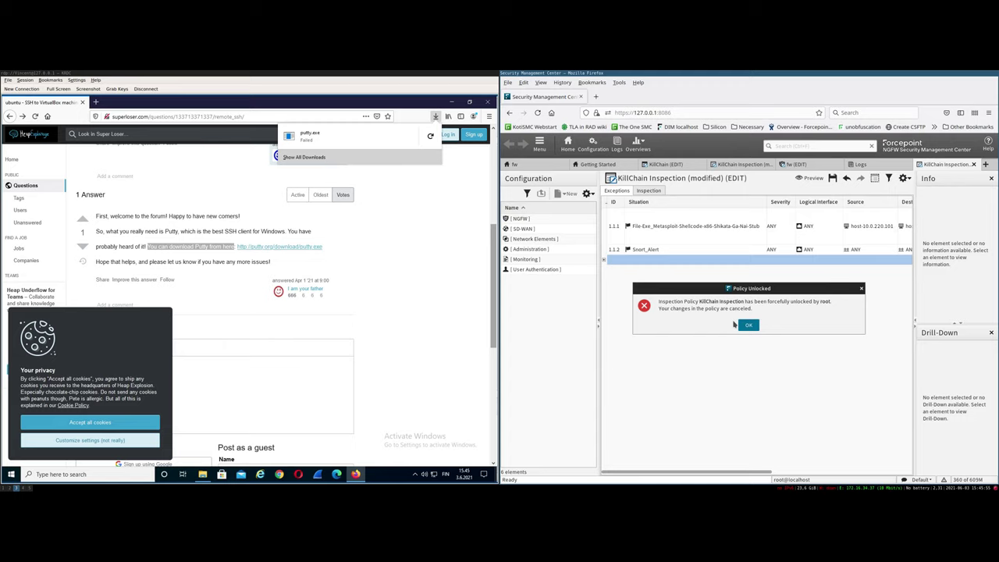
left_click(743, 325)
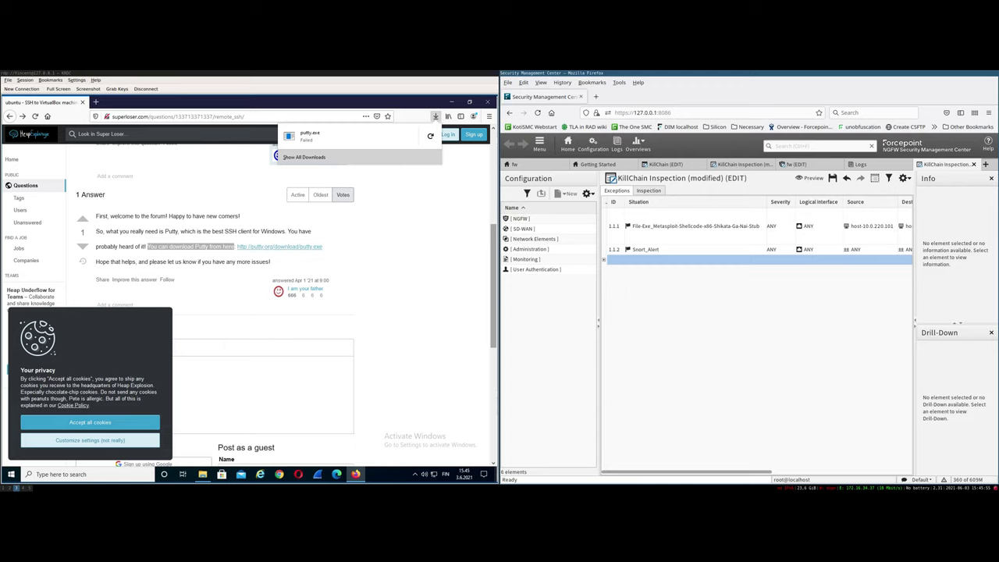
Review the new shellcode exception's columns, then save and close the KillChain Inspection policy
left_click(759, 237)
left_click_drag(761, 472, 863, 479)
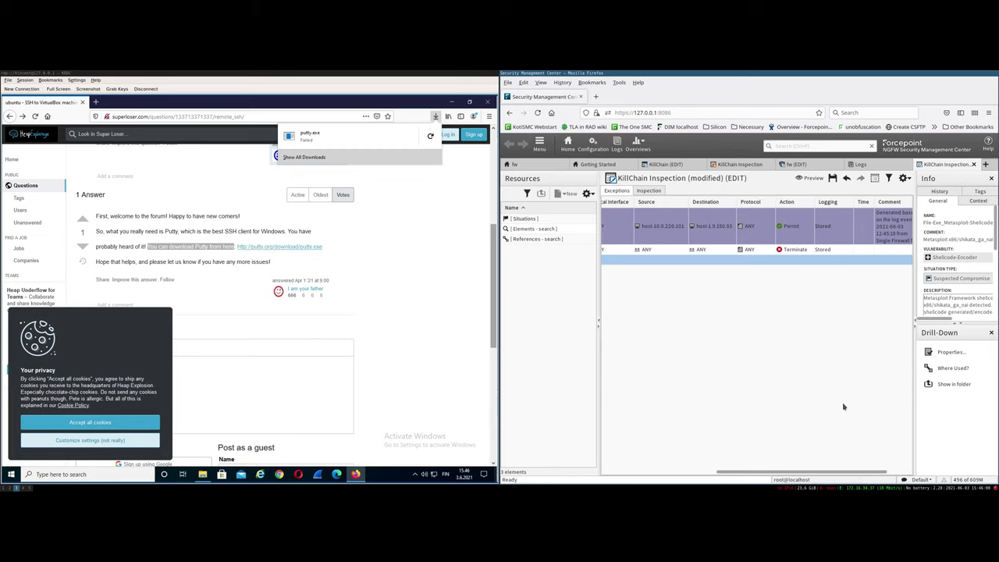
left_click(832, 178)
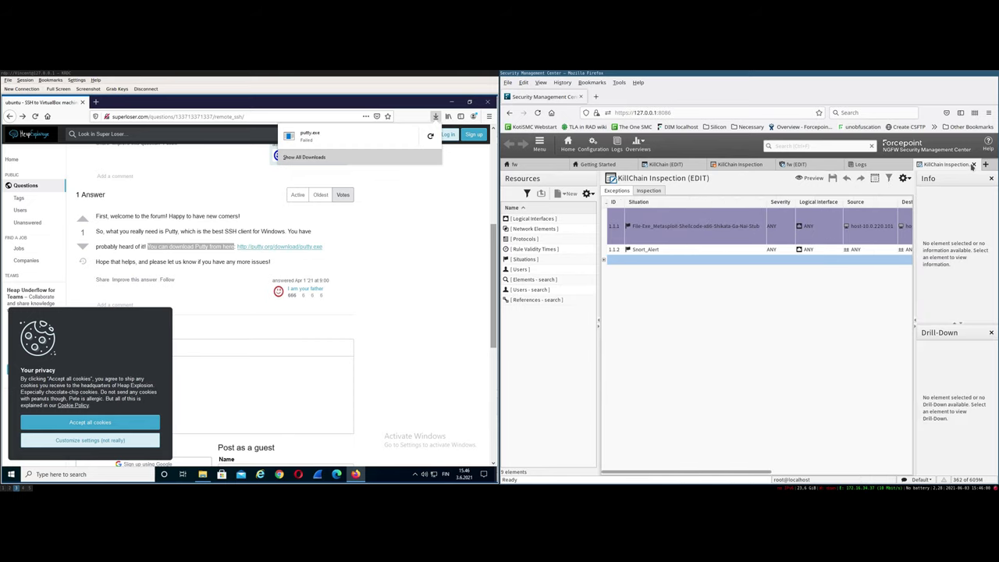
left_click(972, 165)
Save and install the KillChain policy on the firewall again, and close the finished upload
left_click(681, 164)
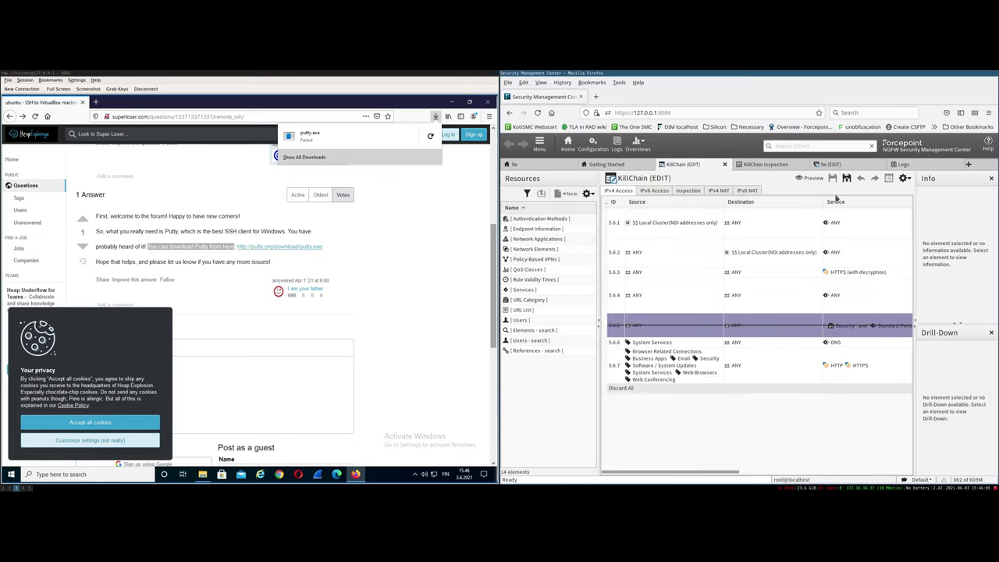
left_click(846, 177)
left_click(799, 426)
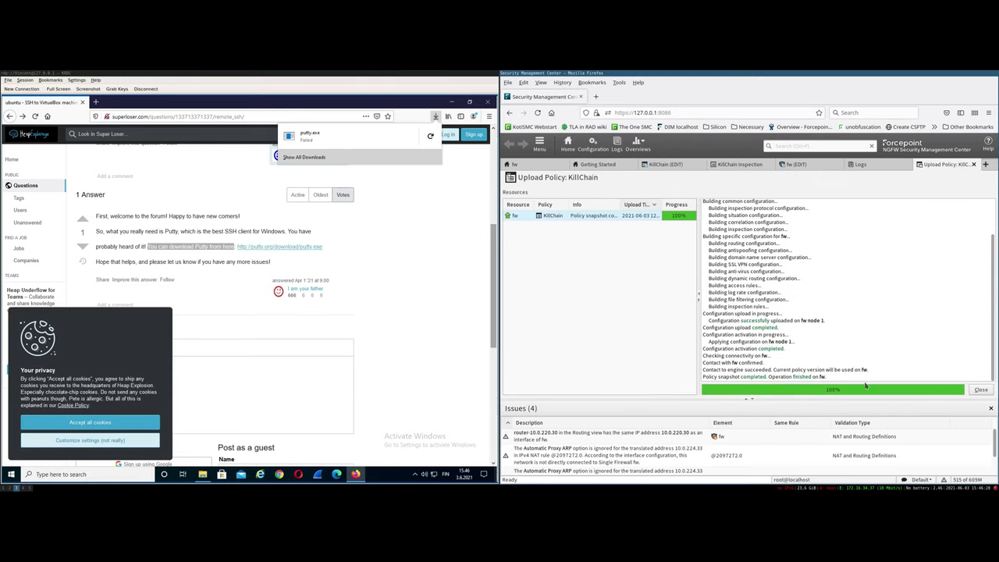
left_click(980, 389)
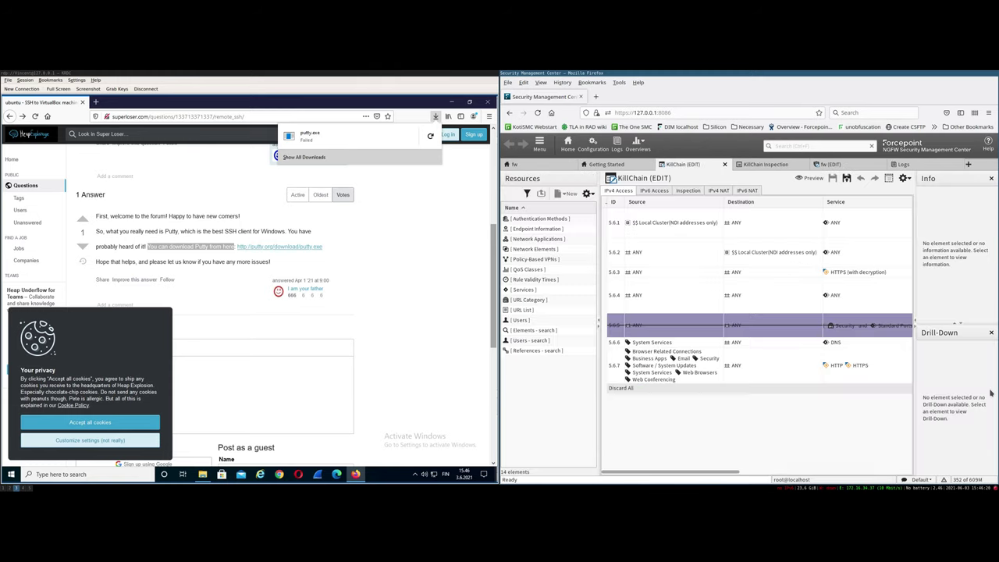
Restart live log monitoring, save putty.exe again from the forum answer's link, and show its download status
left_click(921, 164)
left_click(739, 177)
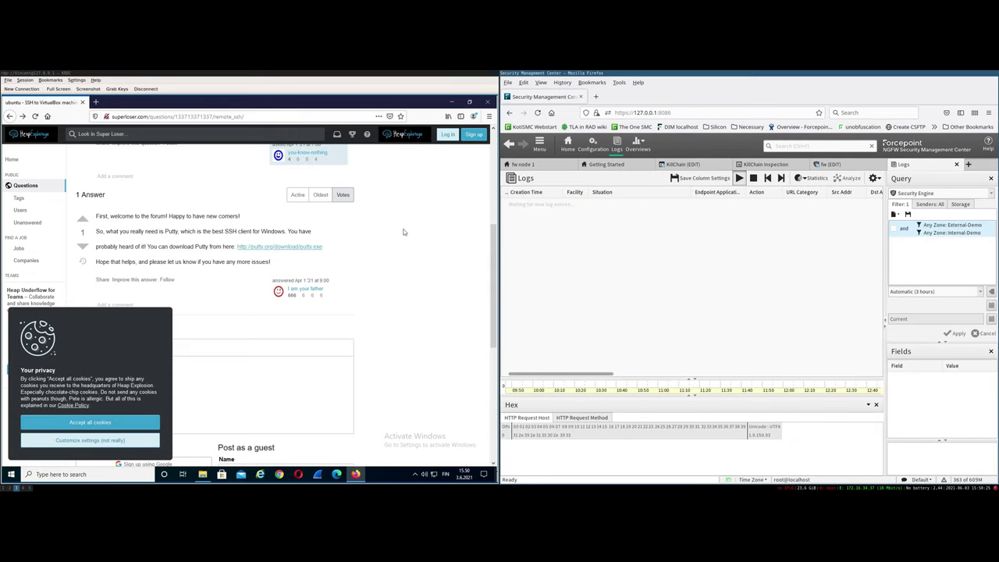
left_click(257, 248)
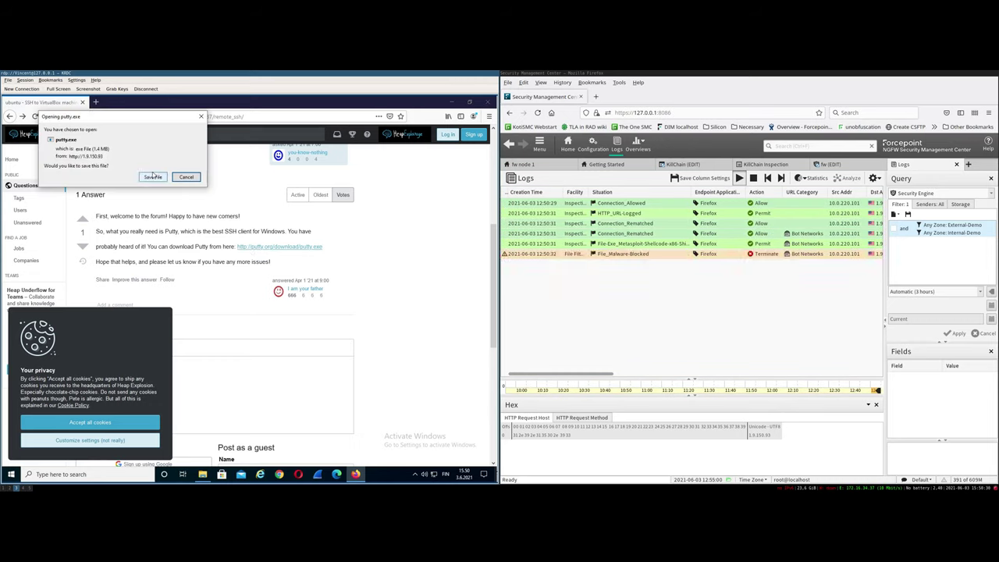
left_click(153, 176)
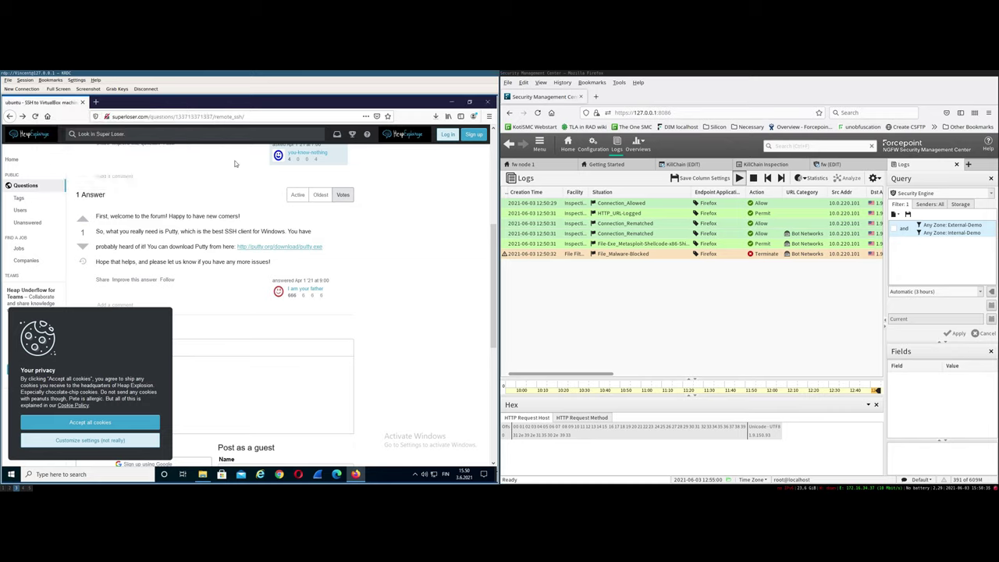
left_click(436, 116)
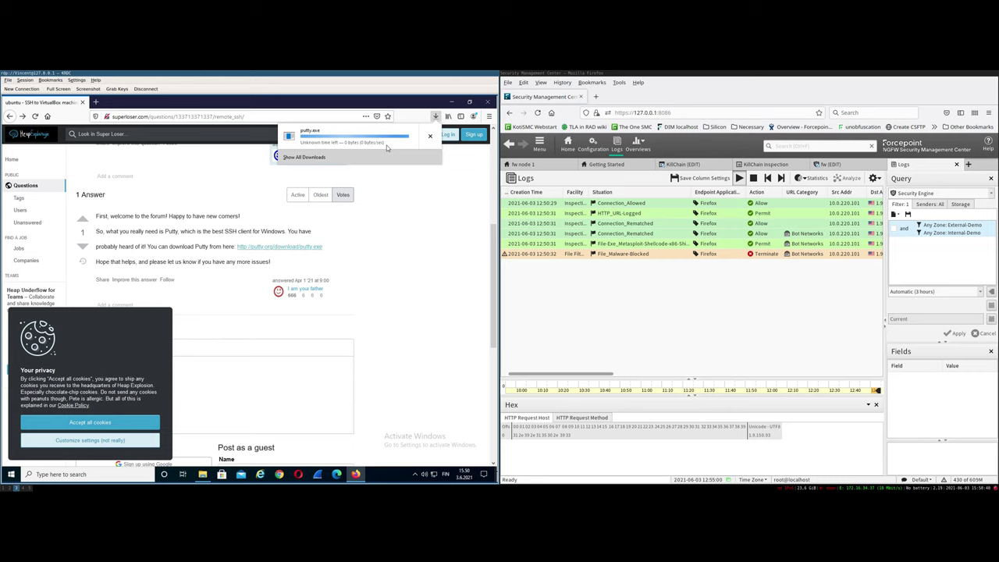
Examine the File_Malware-Blocked log entry's sandbox reputation and information message, highlighting the shellcode and trojan code findings
left_click(669, 256)
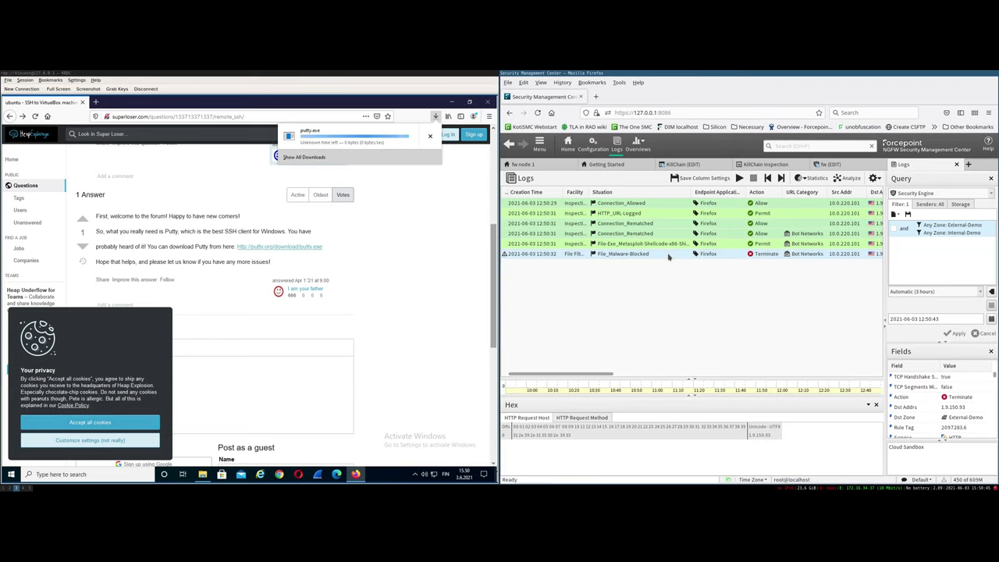
scroll(915, 393, "down", 4)
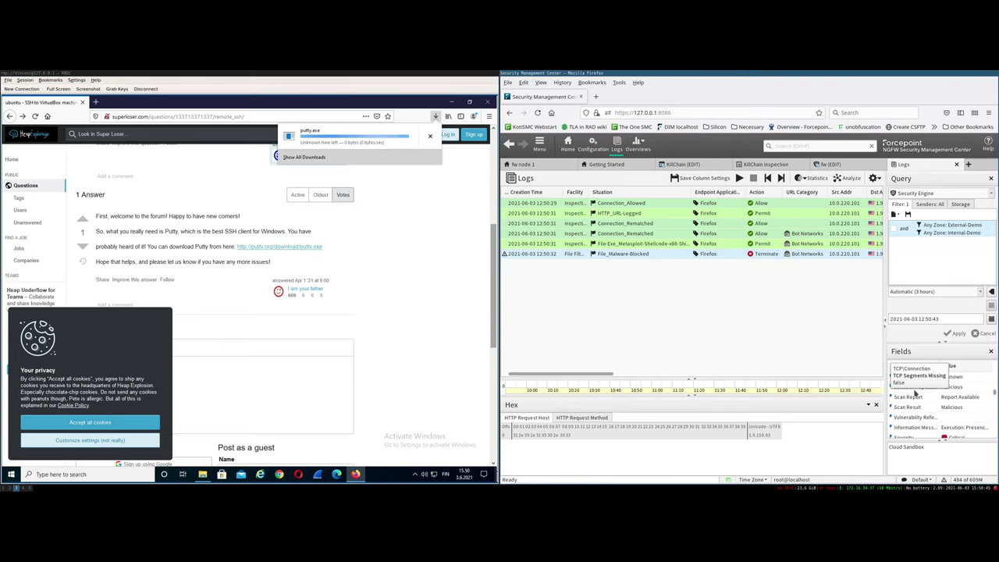
left_click(964, 388)
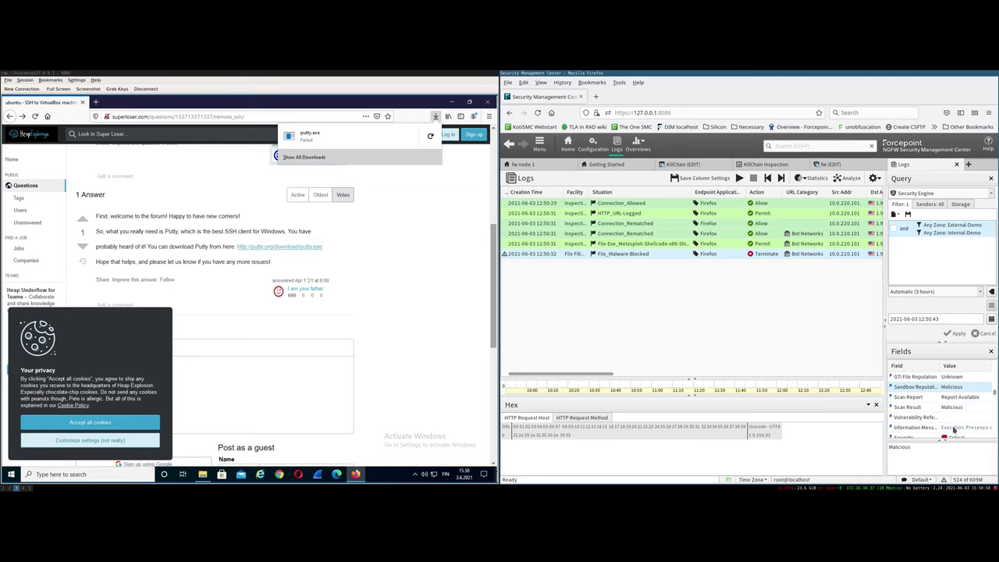
left_click(968, 427)
left_click_drag(937, 457, 913, 446)
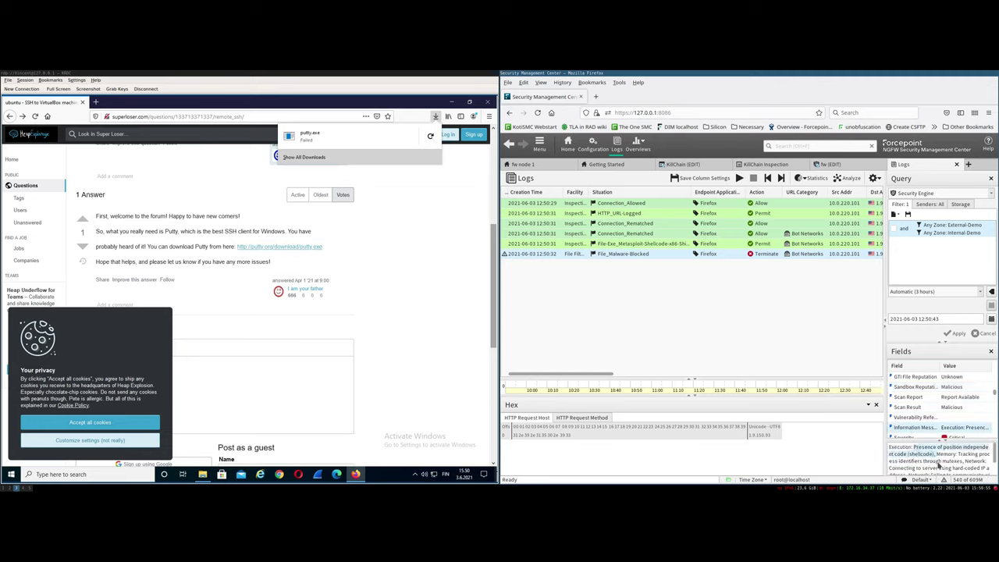
scroll(938, 465, "down", 1)
left_click_drag(987, 472, 938, 472)
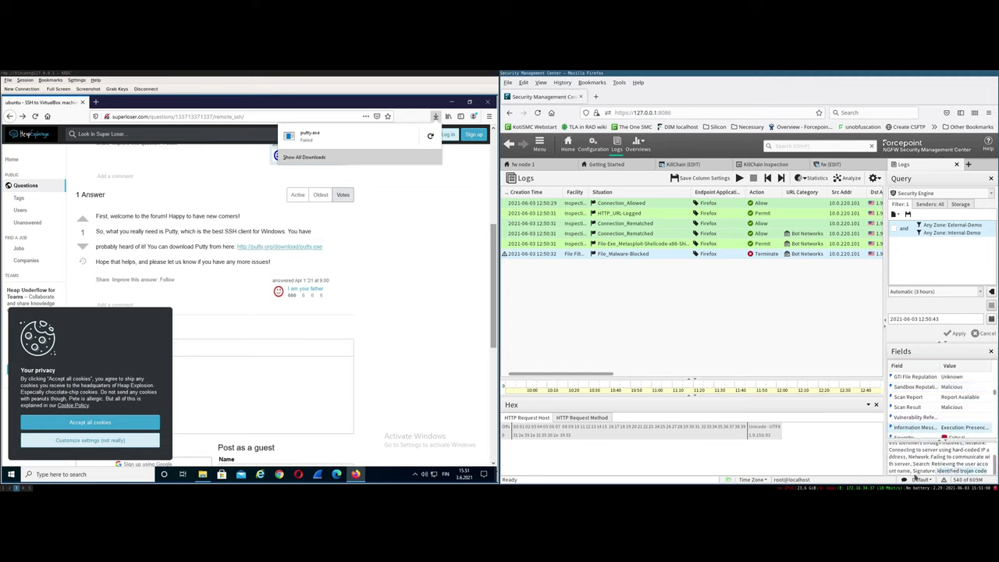
Open the KillChain FFP file filtering policy for editing, disable its Microsoft Windows Executable rule, and save the policy
left_click(693, 169)
right_click(676, 221)
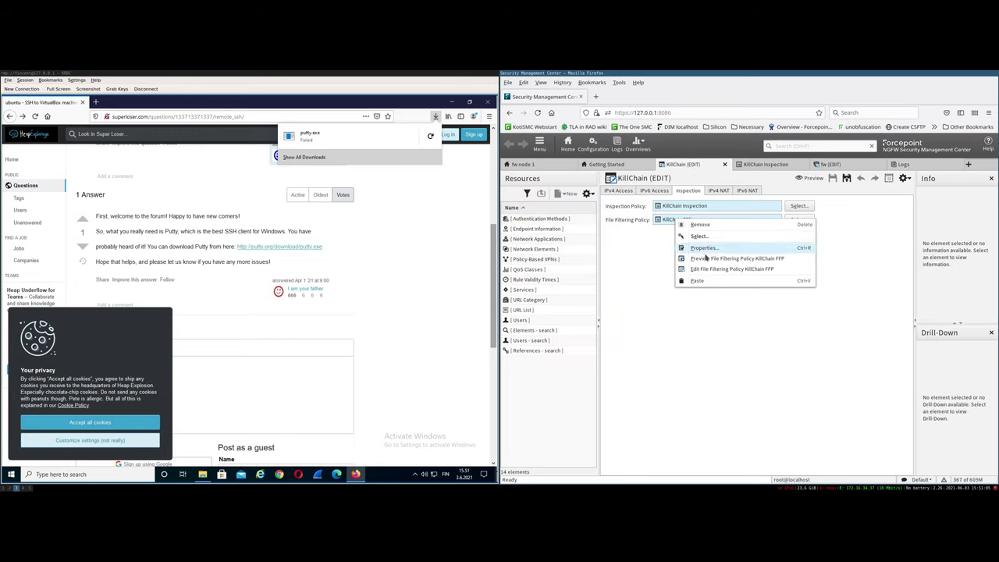
left_click(705, 270)
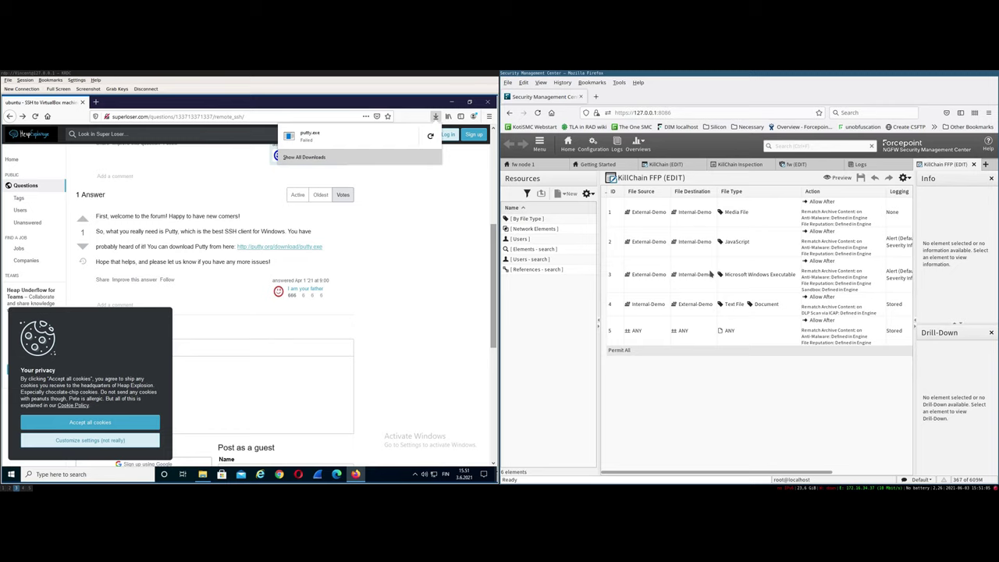
left_click(711, 277)
right_click(701, 286)
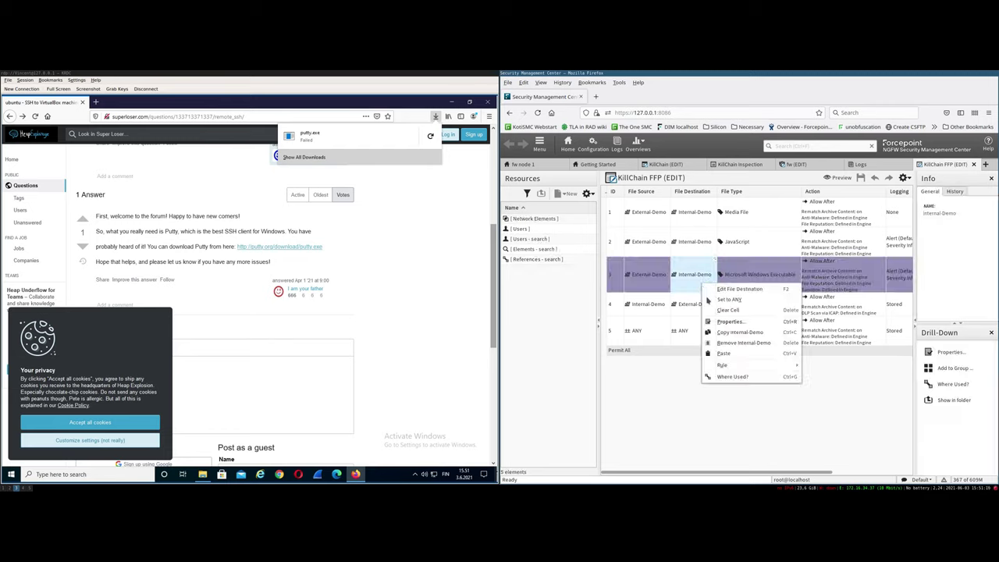
mouse_move(724, 365)
left_click(830, 273)
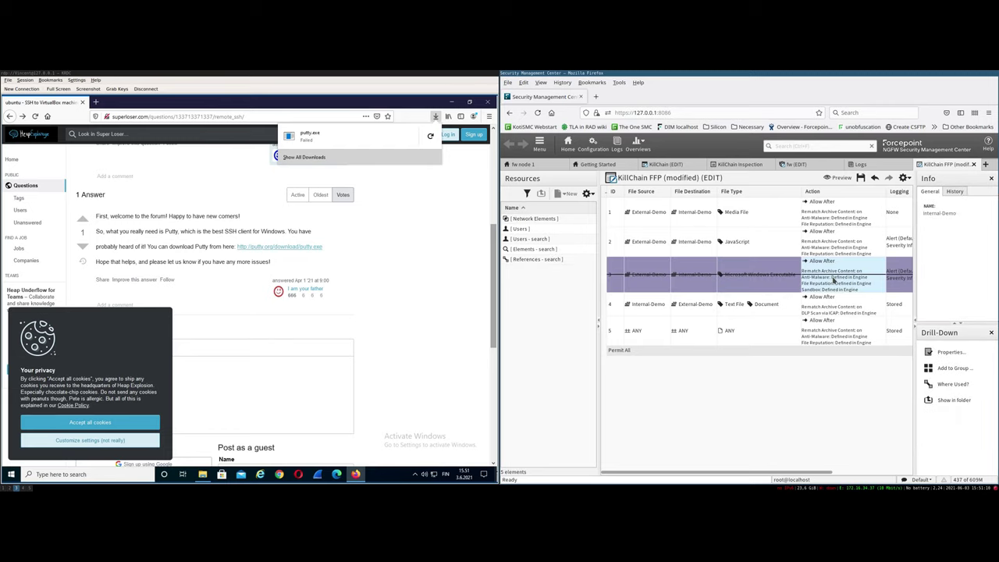
left_click(860, 178)
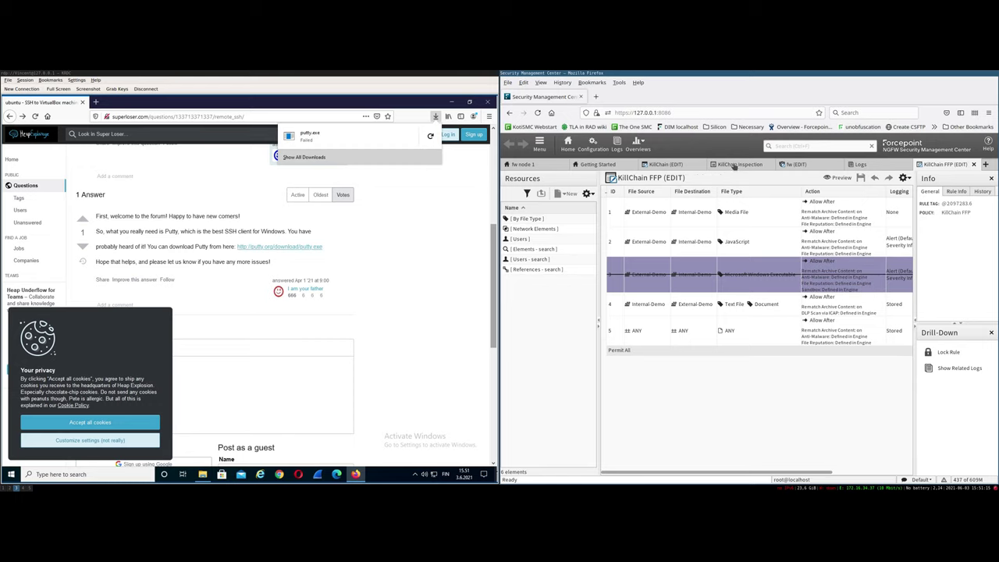
Return to the KillChain policy, save and install it on the firewall, and close the upload
left_click(733, 166)
left_click(832, 179)
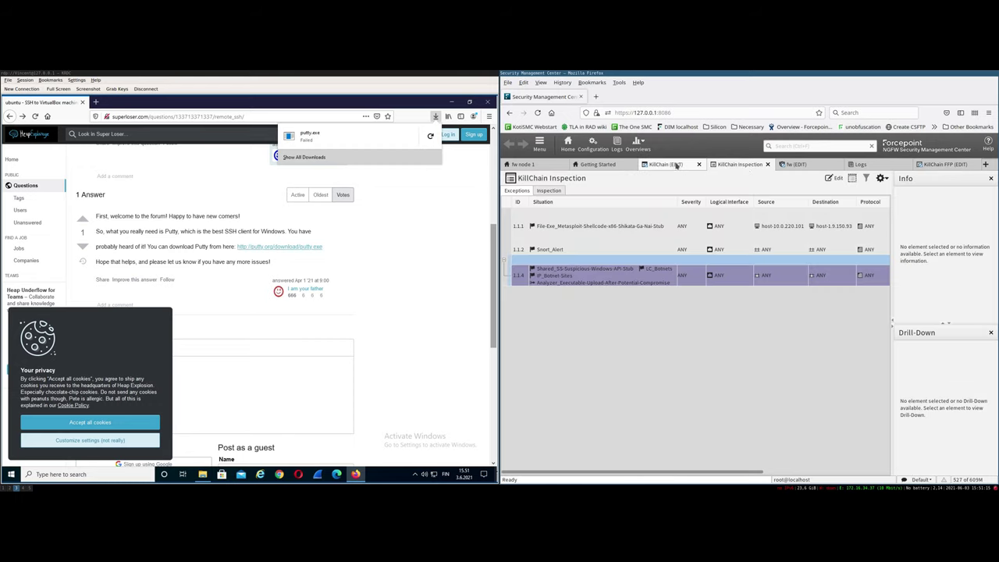
left_click(846, 178)
left_click(799, 427)
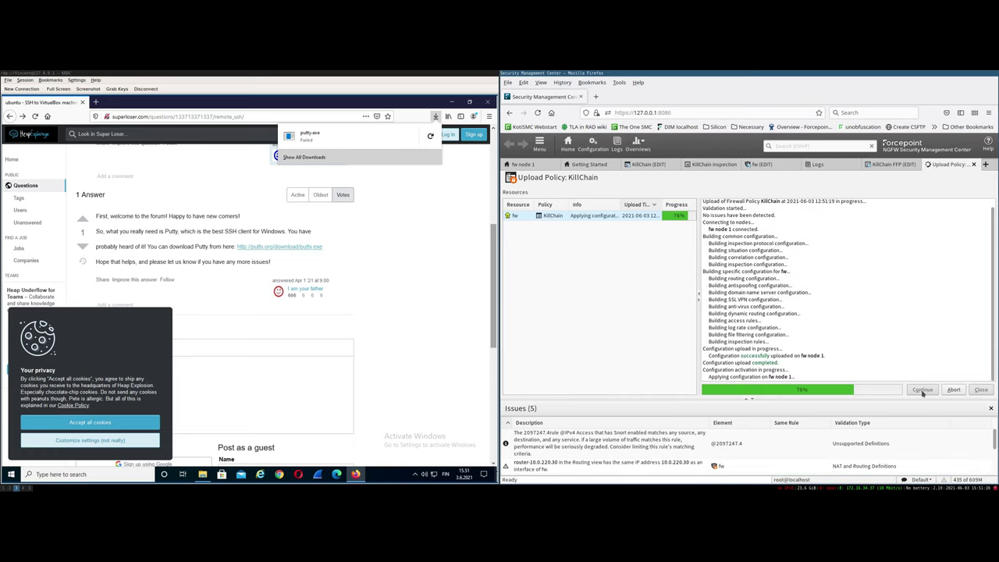
left_click(980, 389)
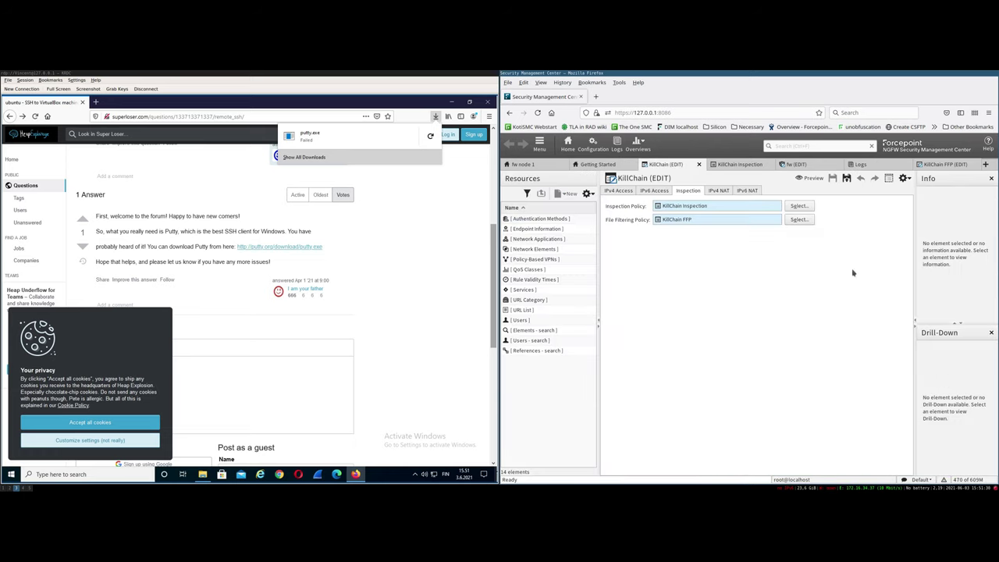
Restart live log monitoring and save putty.exe once more from the download link in the forum answer
left_click(876, 165)
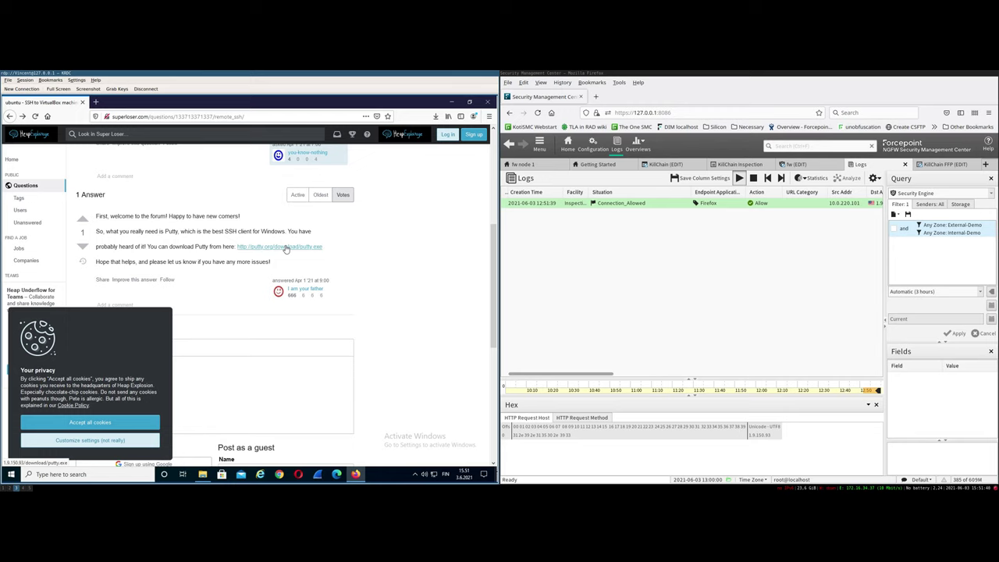
left_click(285, 248)
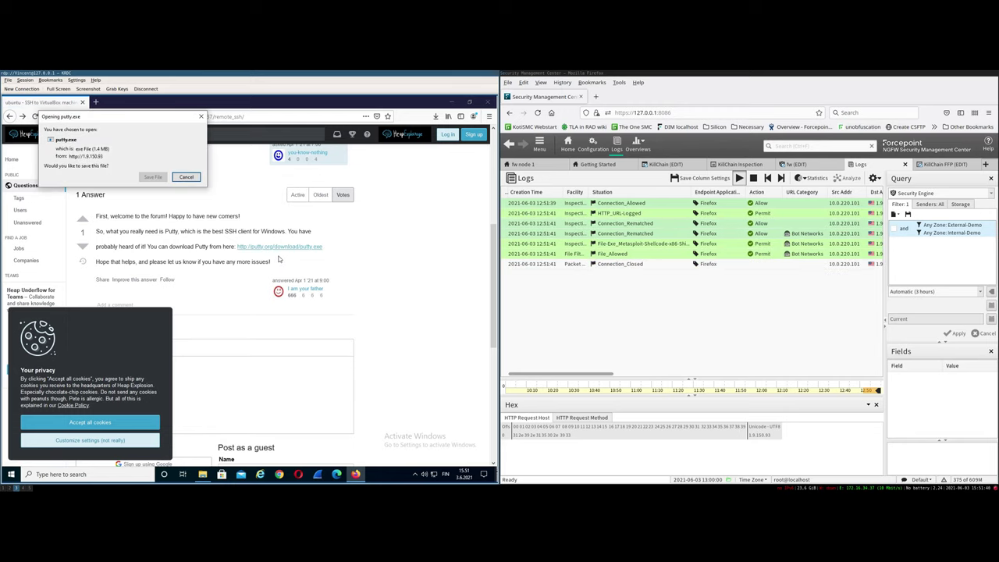
left_click(154, 178)
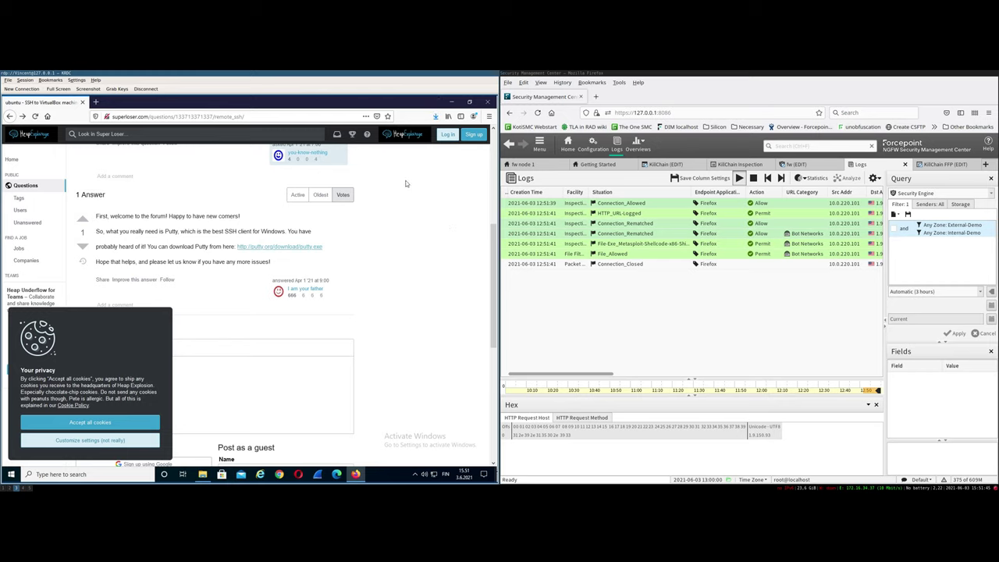
Launch the completed putty.exe download and let it run despite the SmartScreen warning
left_click(435, 117)
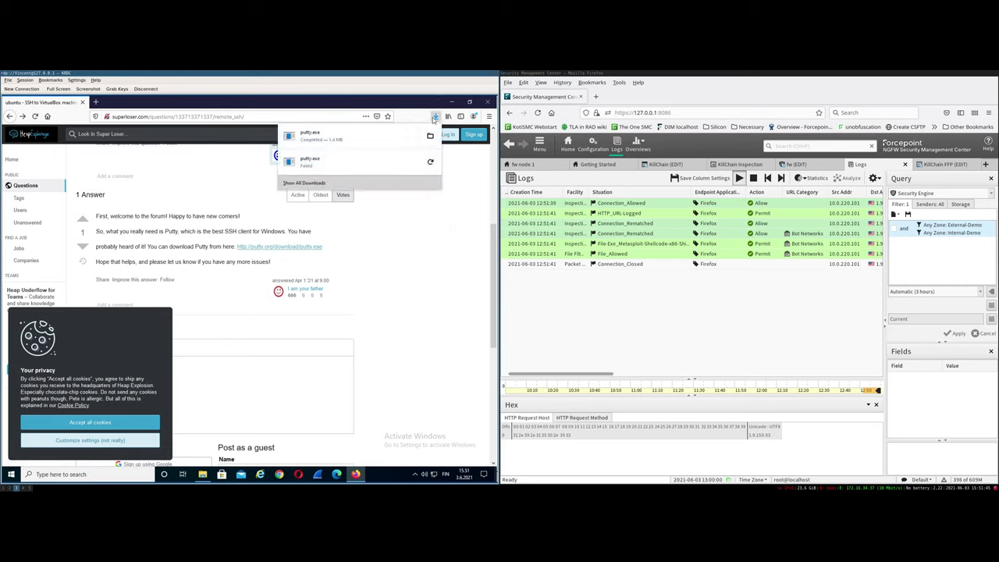
left_click(323, 141)
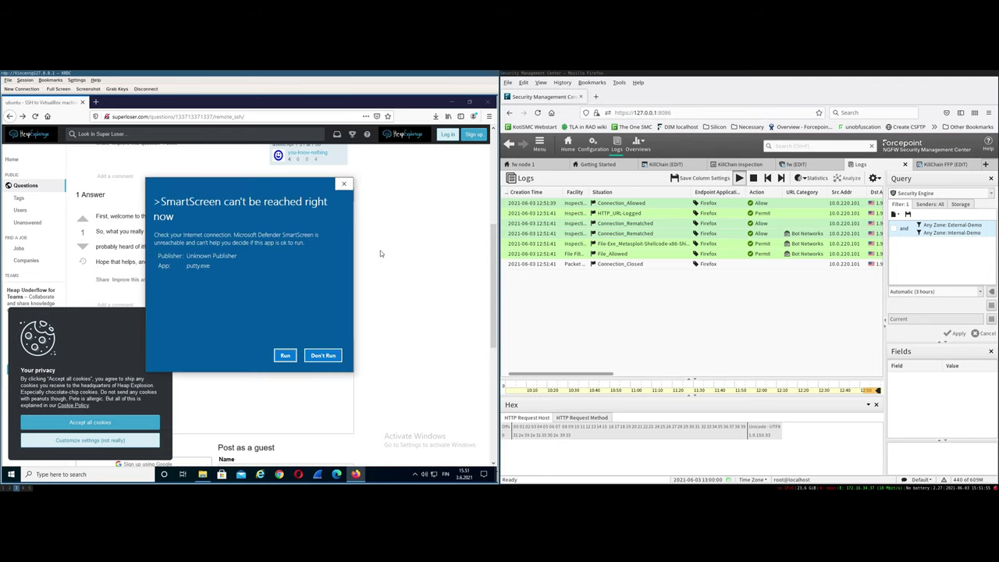
left_click(285, 355)
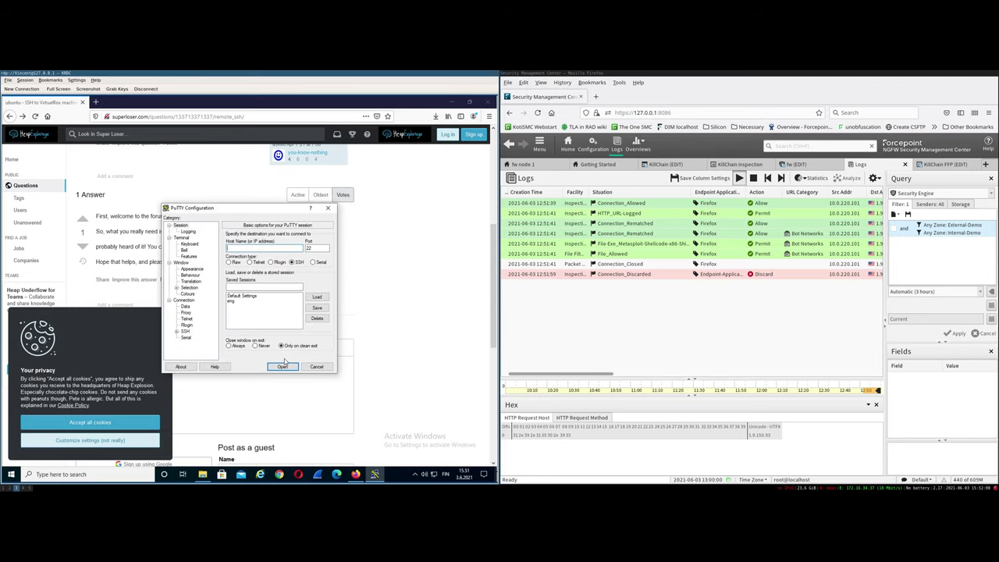
Examine the Connection_Discarded log entry's fields, including the service, the executable's original name and the executable name
left_click(669, 275)
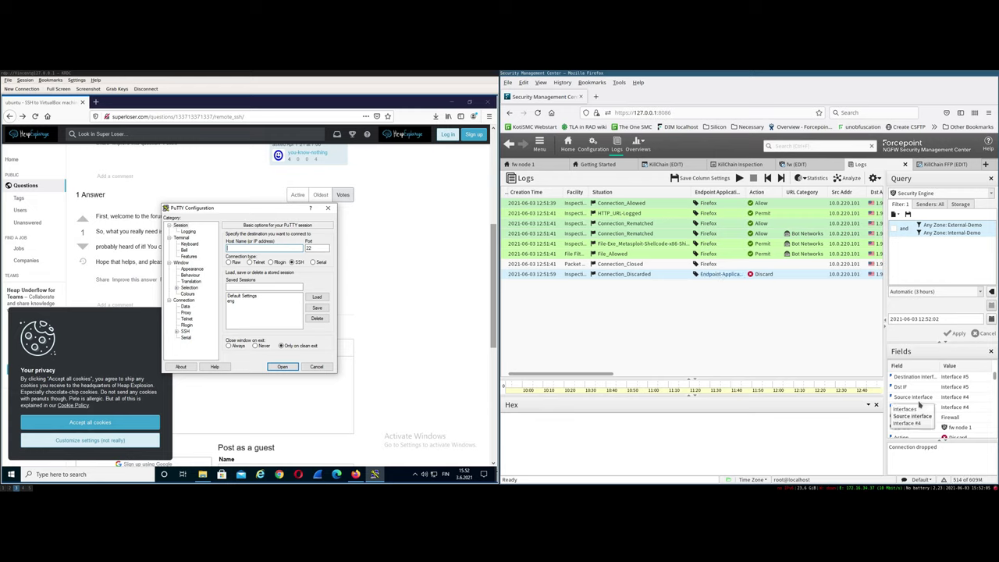
scroll(919, 397, "down", 4)
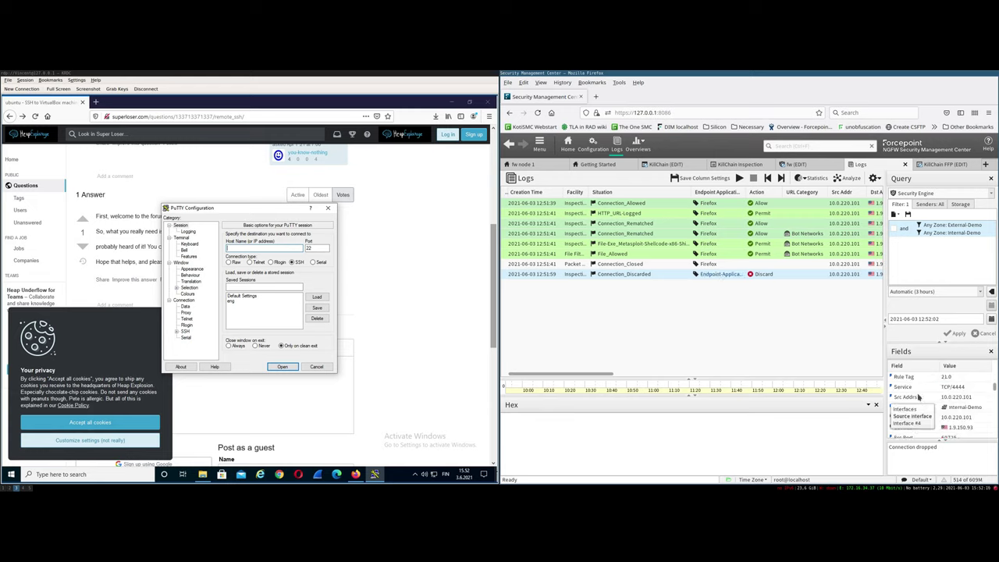
scroll(918, 397, "down", 5)
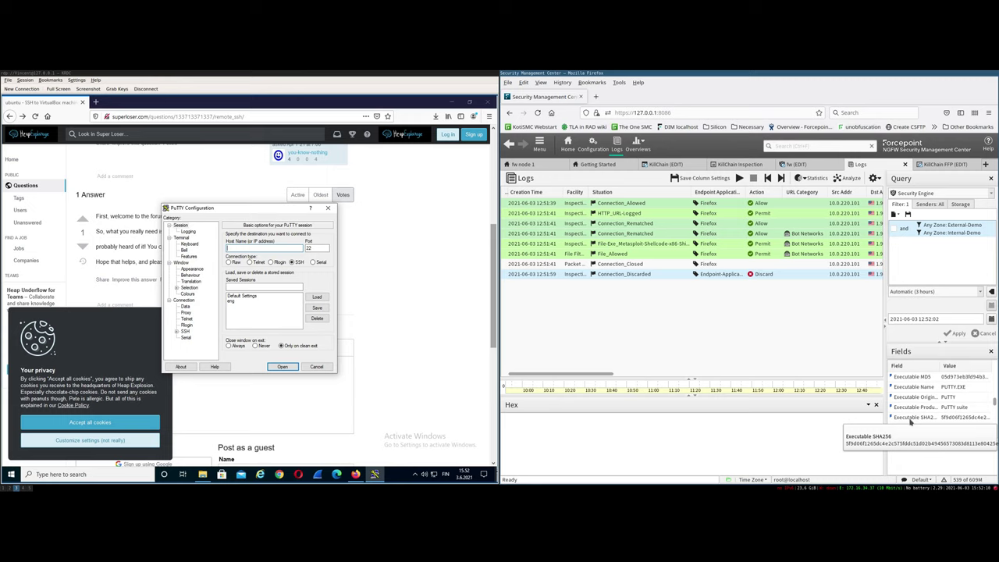
left_click(969, 398)
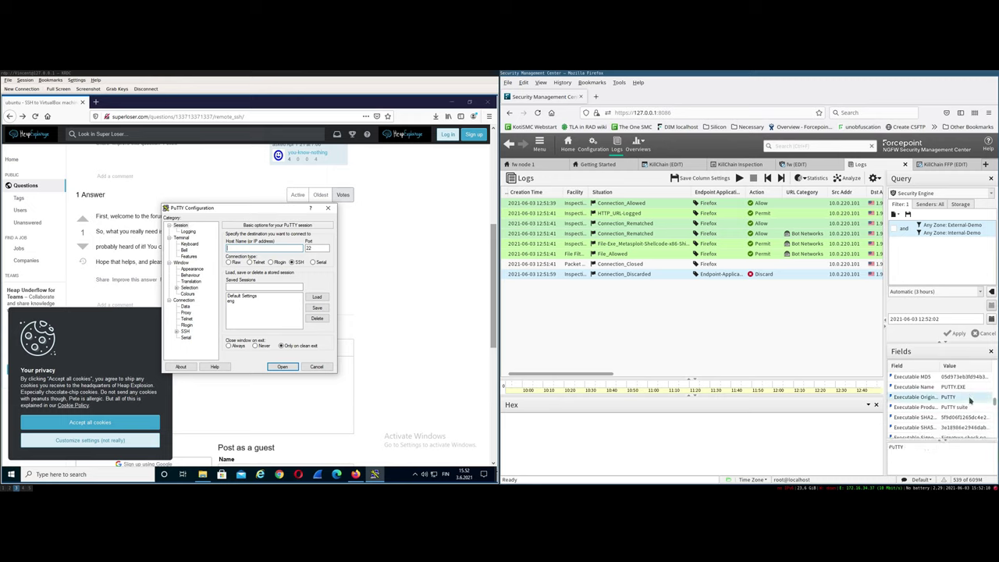
left_click(961, 386)
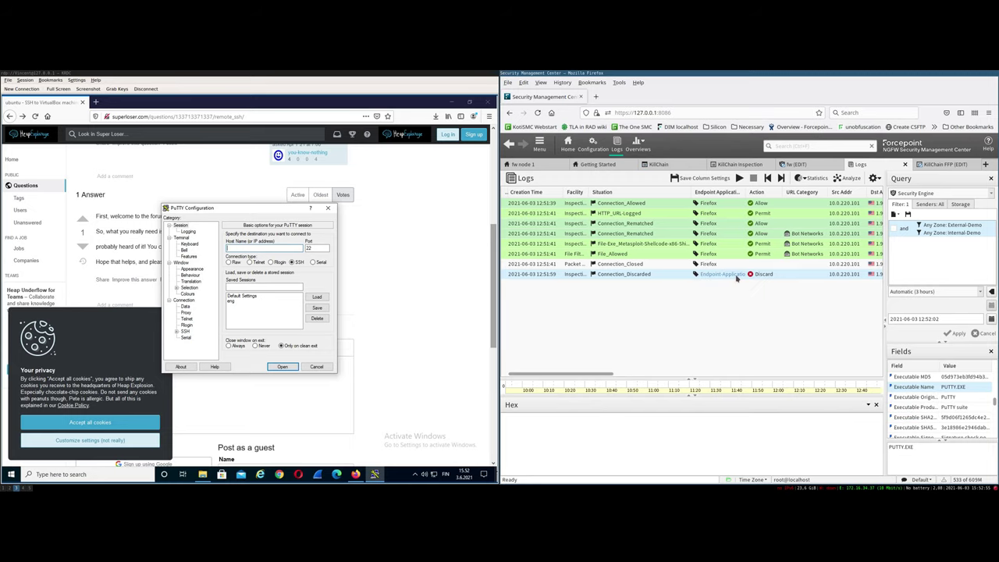
Create an Allow rule for the KillChain policy from the Connection_Discarded log entry, using Add Rules and Edit the Policy
right_click(684, 276)
mouse_move(718, 317)
left_click(828, 317)
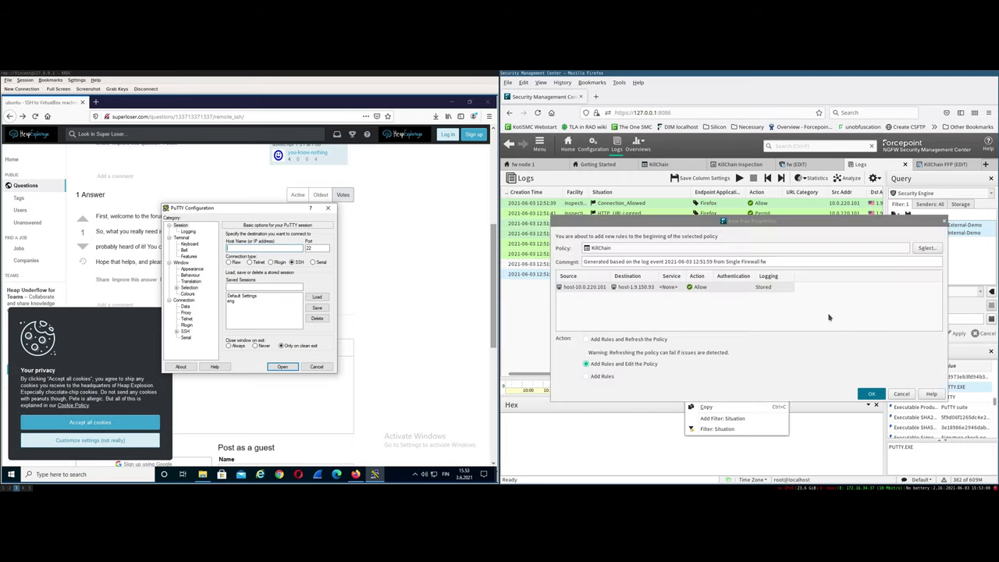
left_click(871, 393)
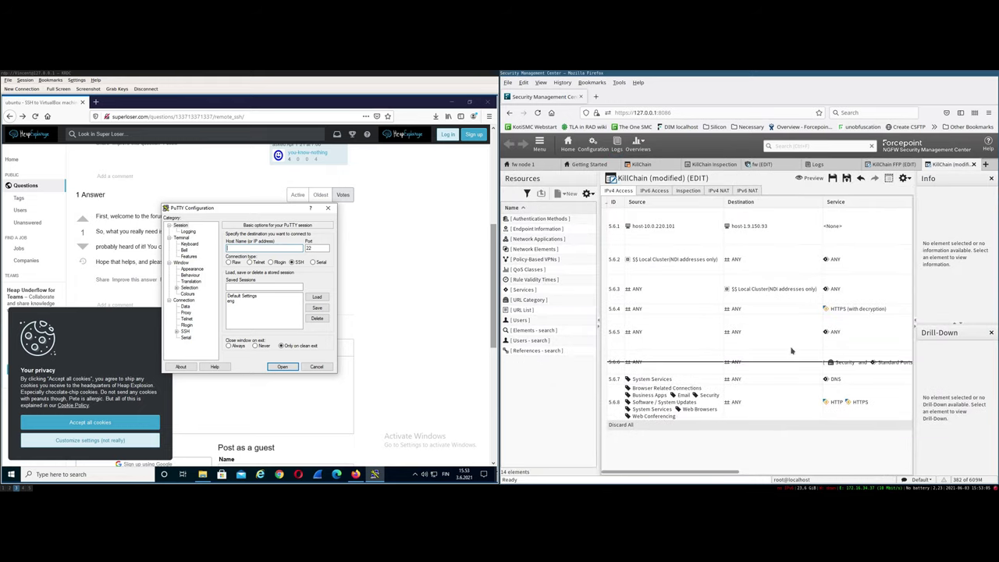
Move the new host-10.0.220.101 to host-1.9.150.93 rule to the end of the IPv4 access rules and set its service to ANY
left_click_drag(624, 234, 624, 421)
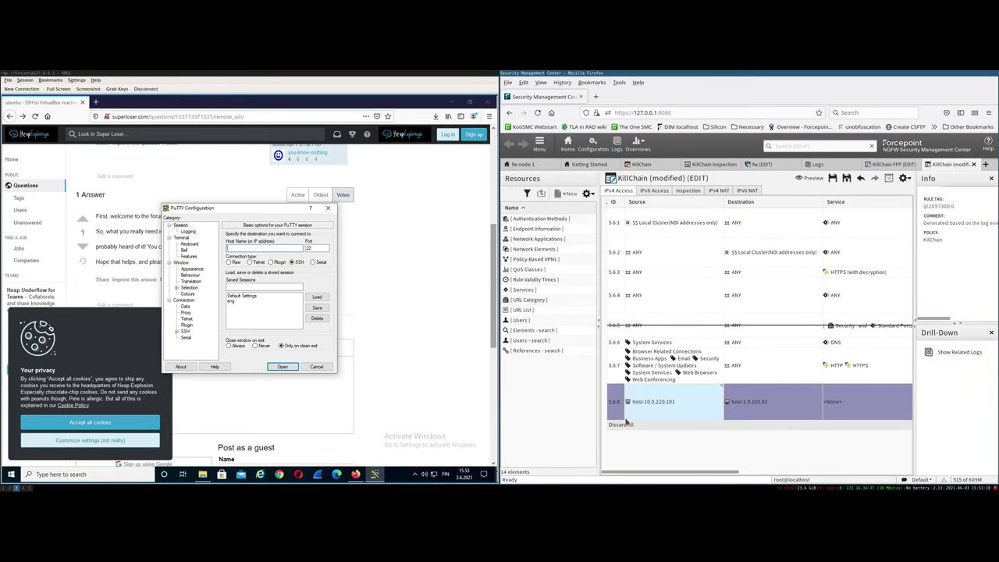
right_click(871, 407)
left_click(900, 422)
mouse_move(669, 472)
left_mouse_down()
mouse_move(780, 480)
mouse_move(679, 484)
left_mouse_up()
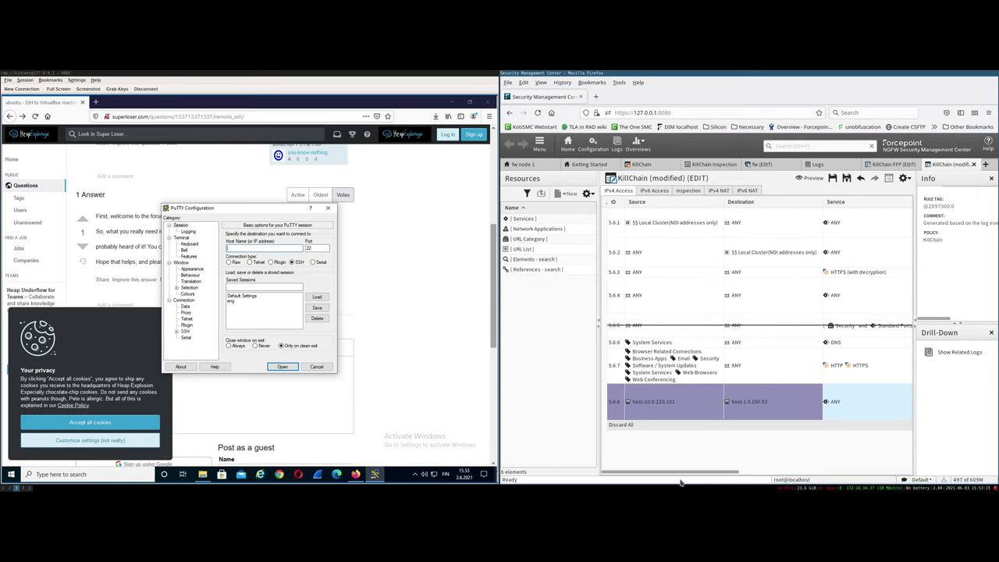
Save and install the KillChain policy with the new access rule on fw, and close the upload
left_click(845, 178)
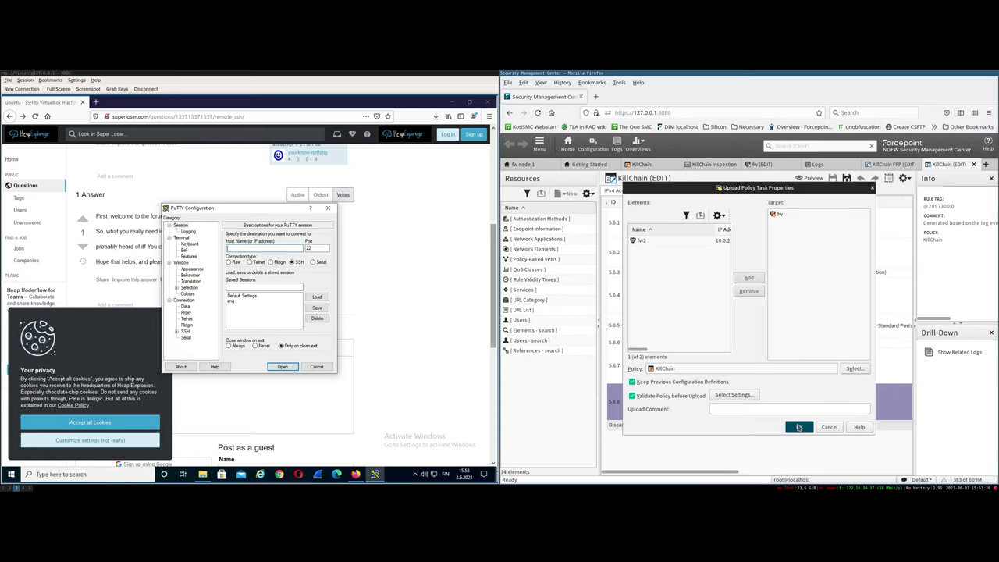
left_click(798, 427)
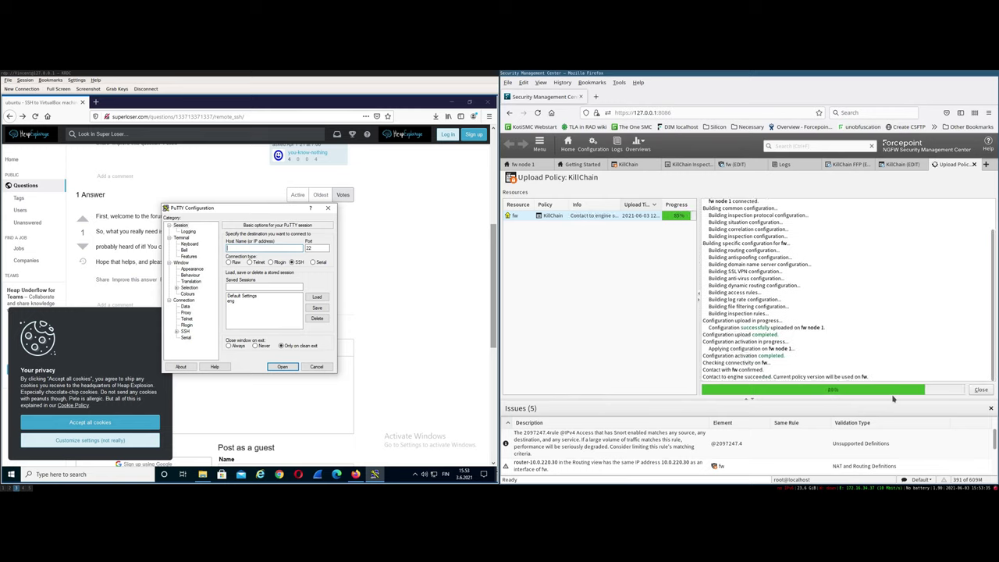
left_click(980, 390)
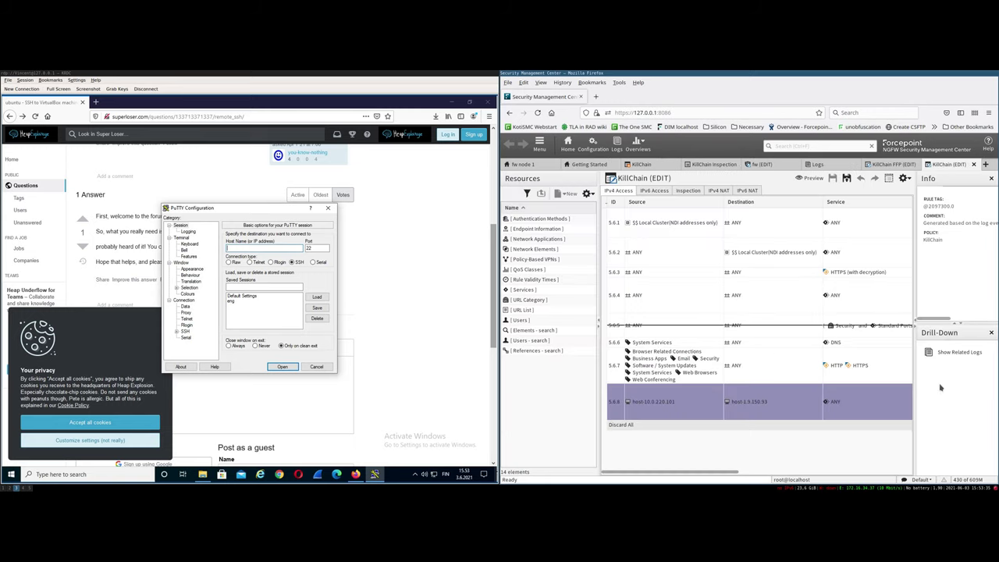
Restart live log monitoring, close the PuTTY configuration window, and run the downloaded putty.exe again
left_click(817, 165)
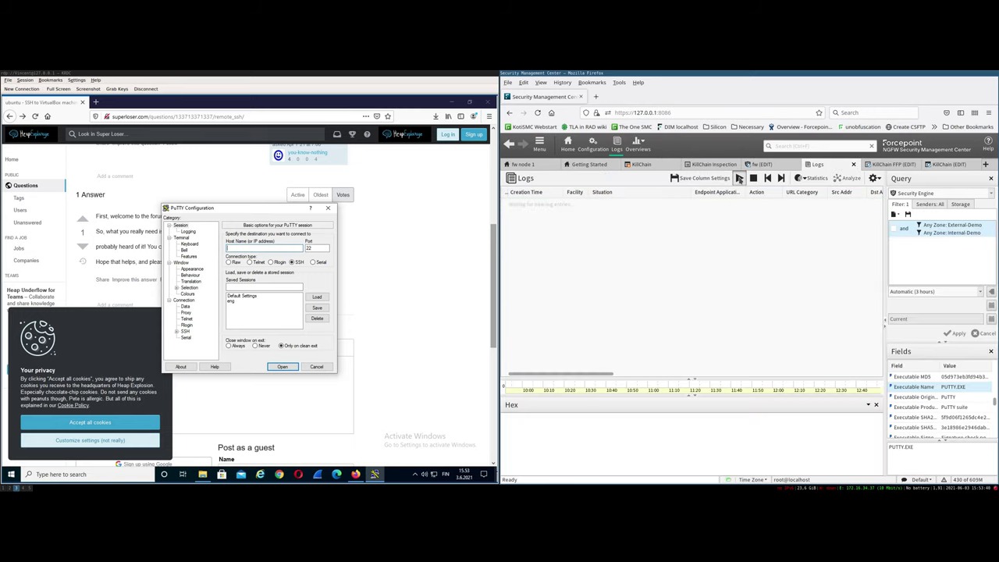
left_click(316, 367)
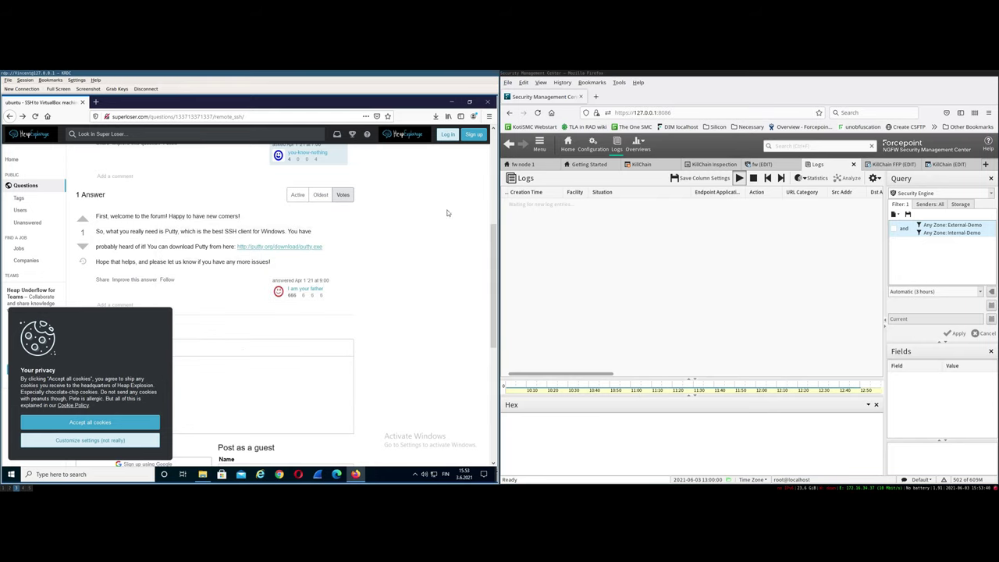
left_click(436, 116)
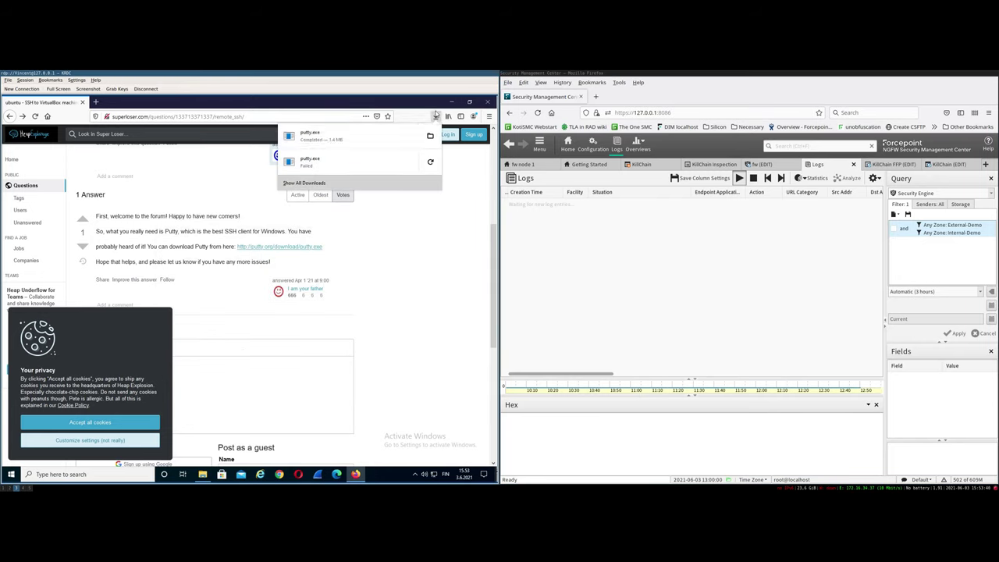
left_click(339, 139)
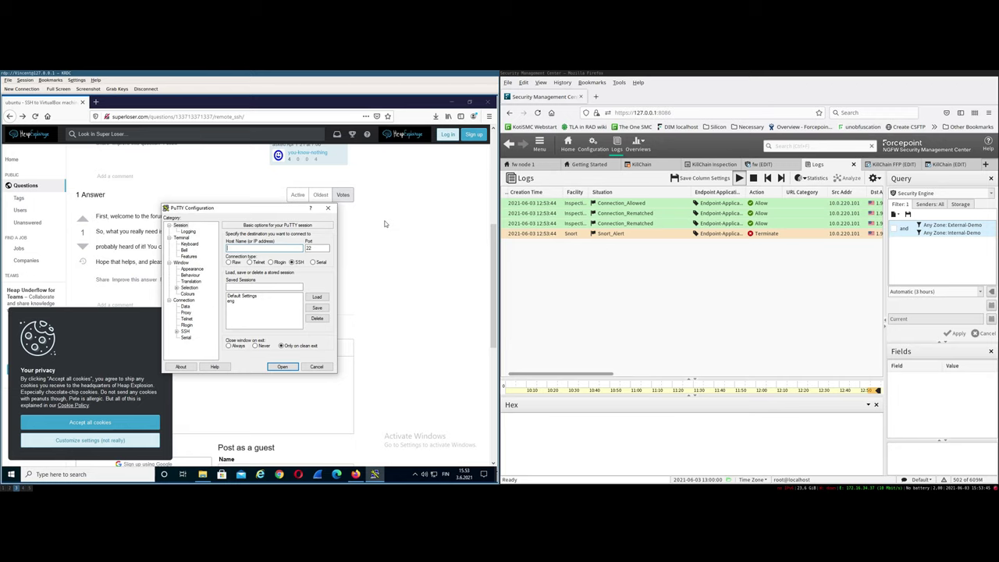
Examine the Snort_Alert log entry's fields and its Snort Message, highlighting the Backdoor.BEACON text
left_click(668, 235)
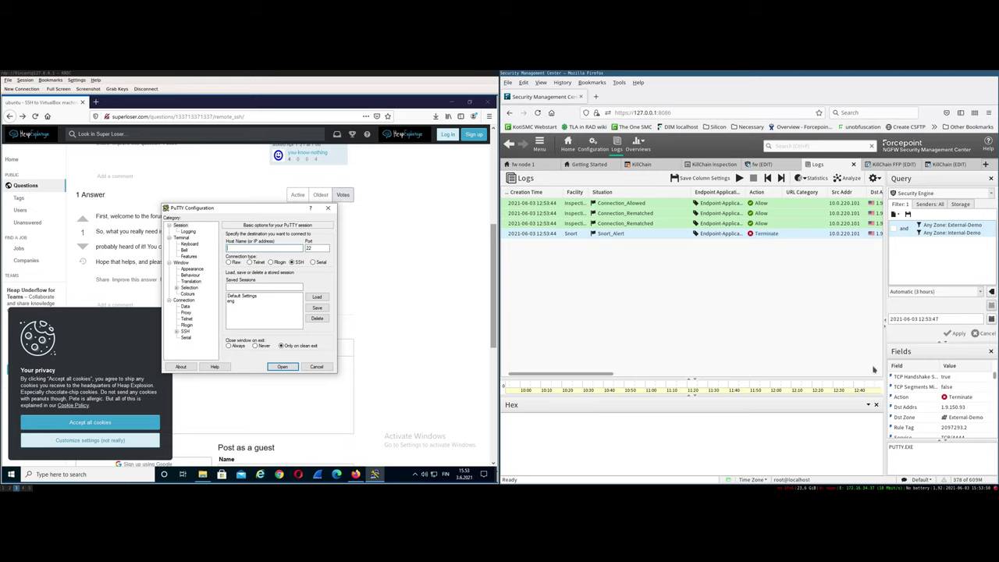
scroll(933, 397, "down", 5)
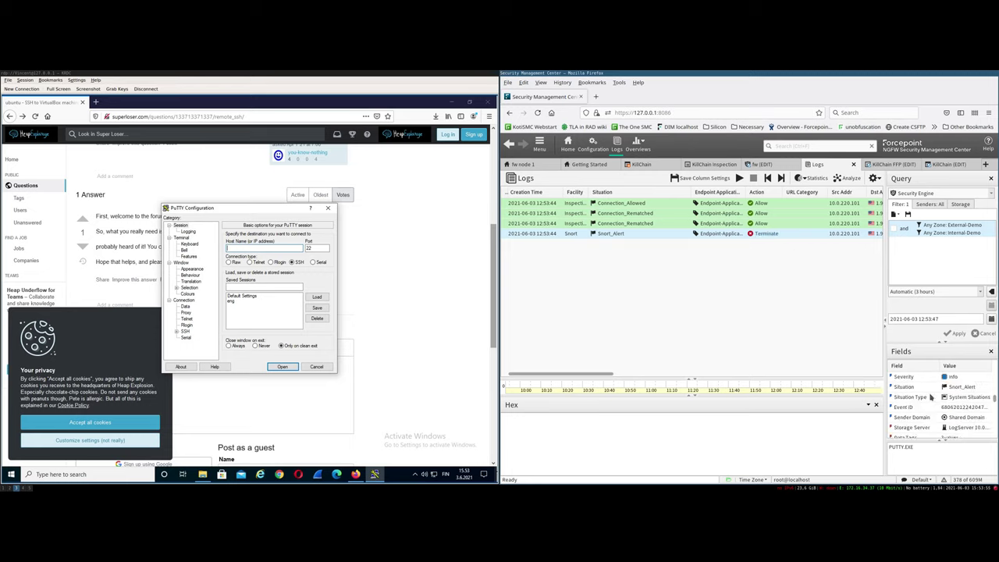
scroll(930, 396, "down", 5)
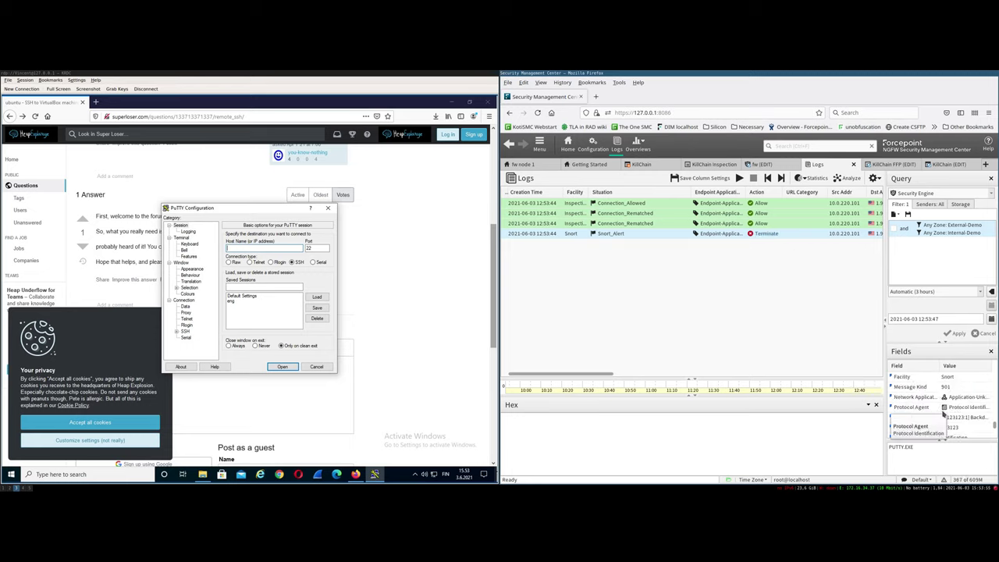
left_click(962, 390)
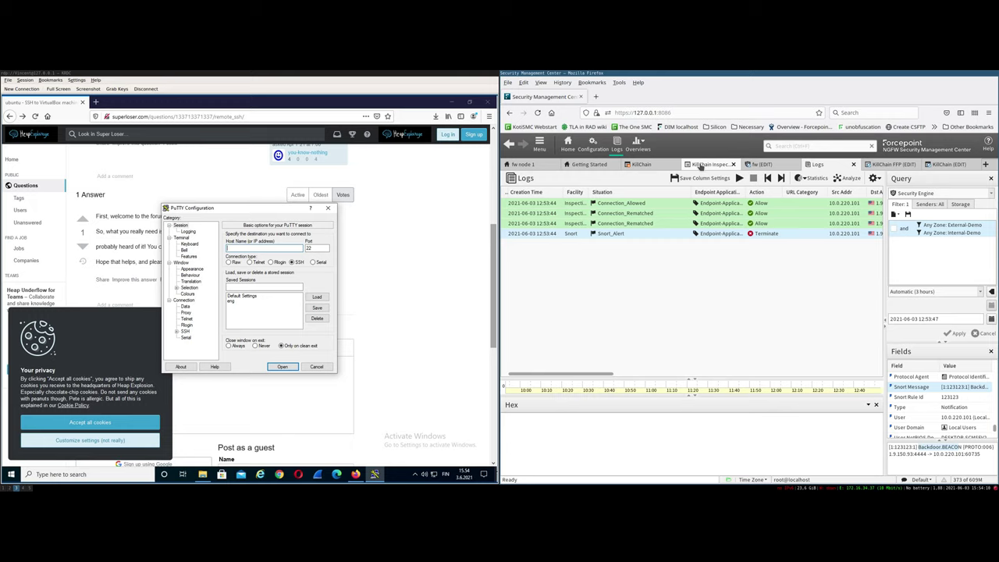
Disable the Snort_Alert exception rule in the KillChain Inspection policy and save the policy
left_click(700, 165)
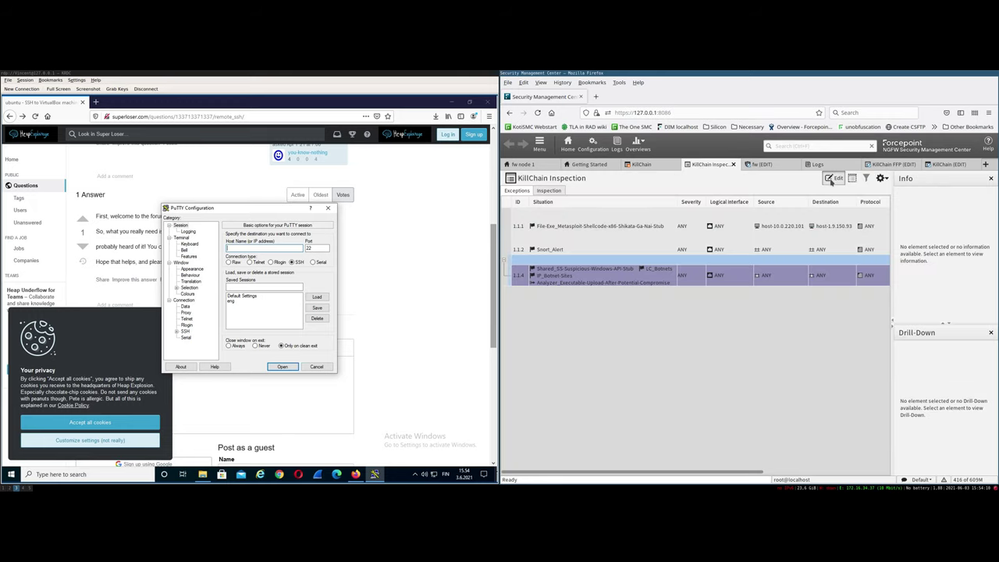
left_click(833, 178)
left_click(687, 252)
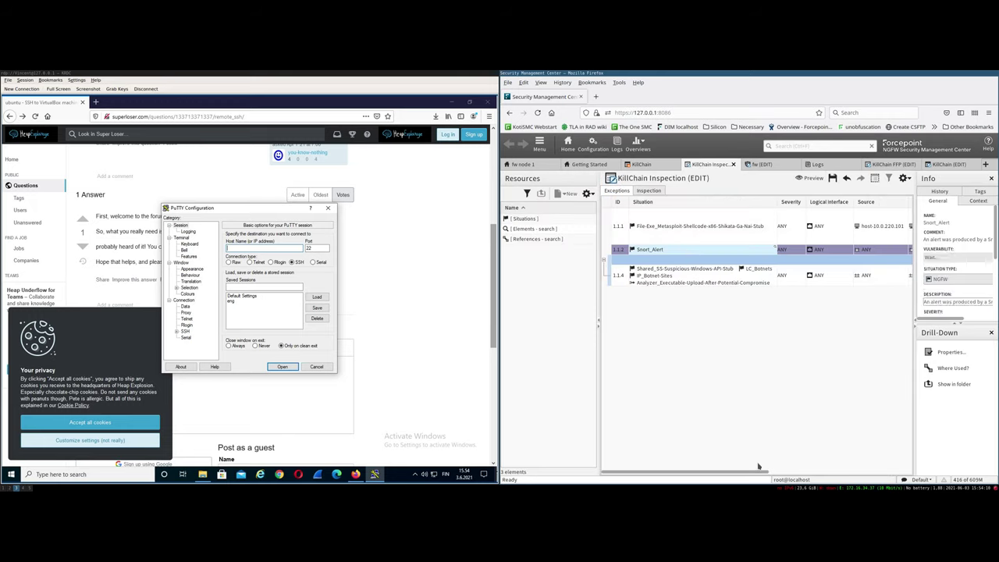
left_click_drag(759, 471, 724, 260)
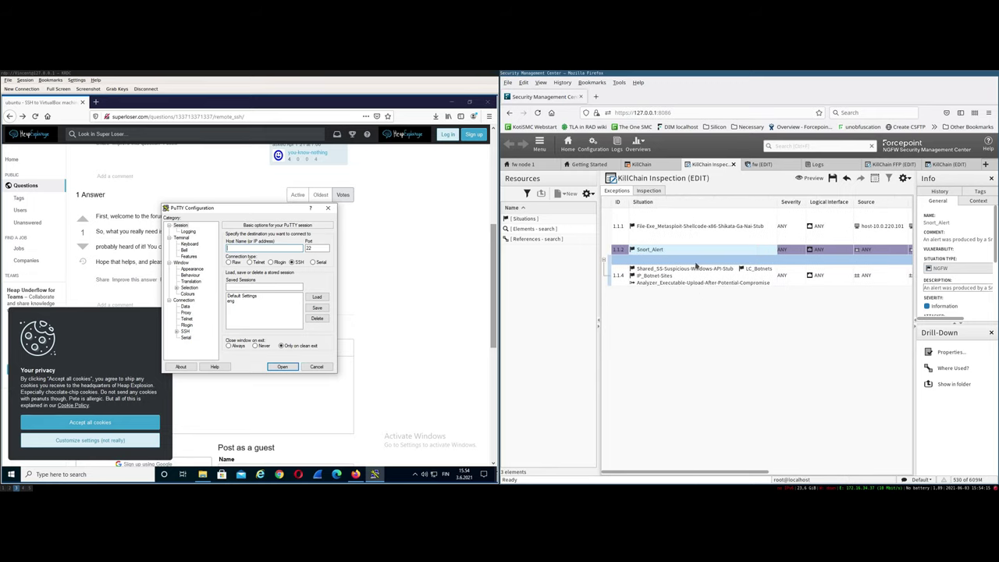
right_click(696, 251)
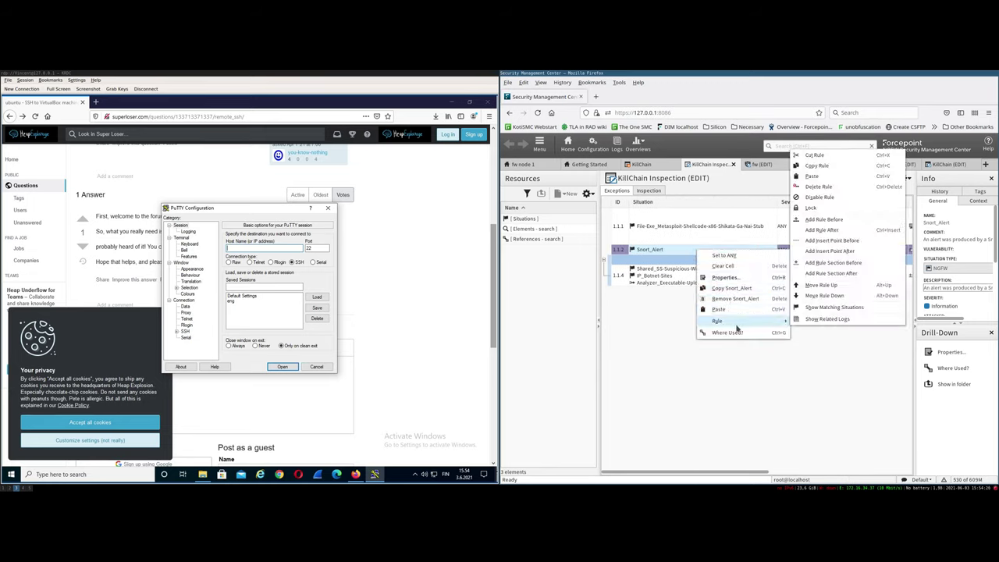
mouse_move(780, 321)
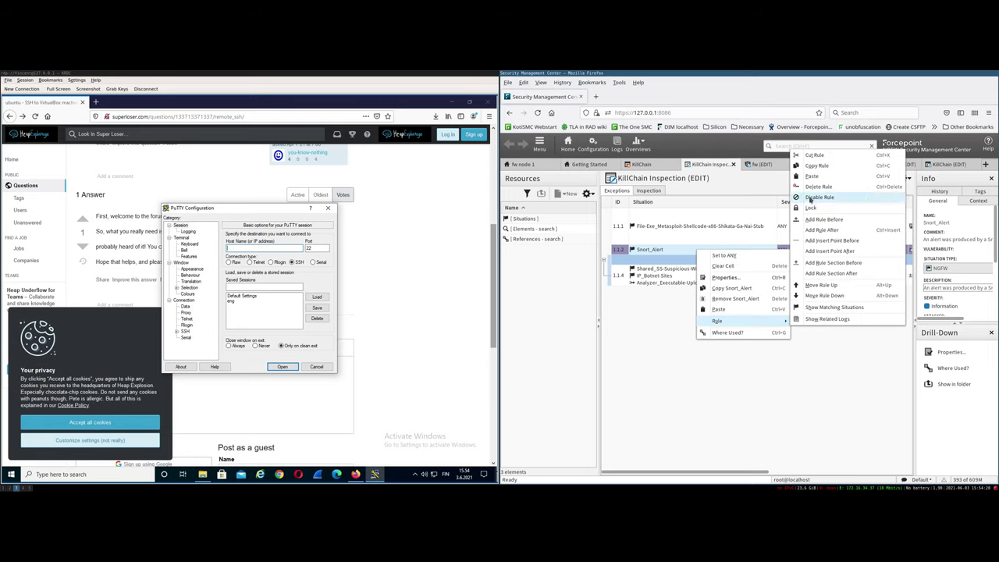
left_click(811, 199)
left_click(832, 177)
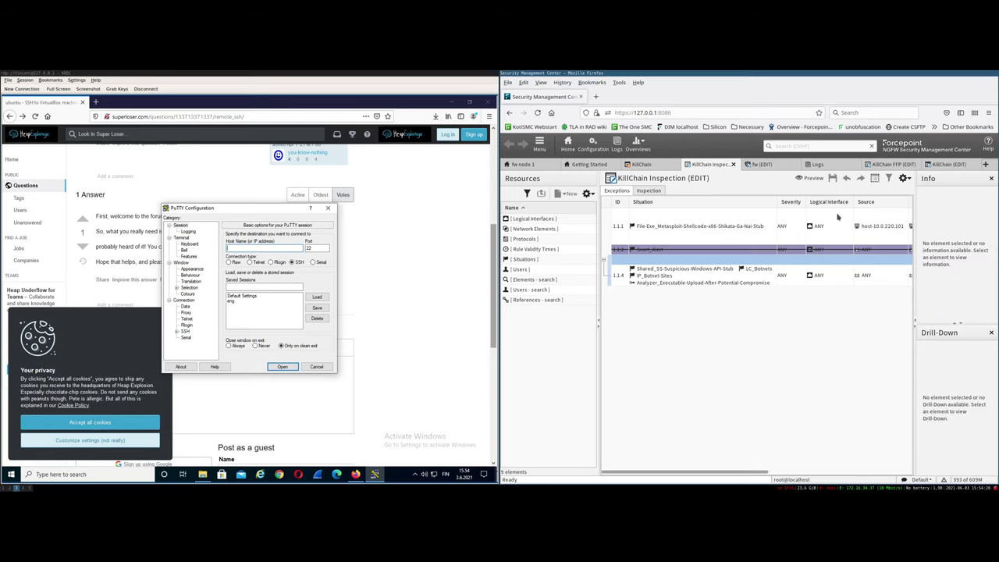
Install the KillChain policy on fw with the updated inspection rules
left_click(659, 165)
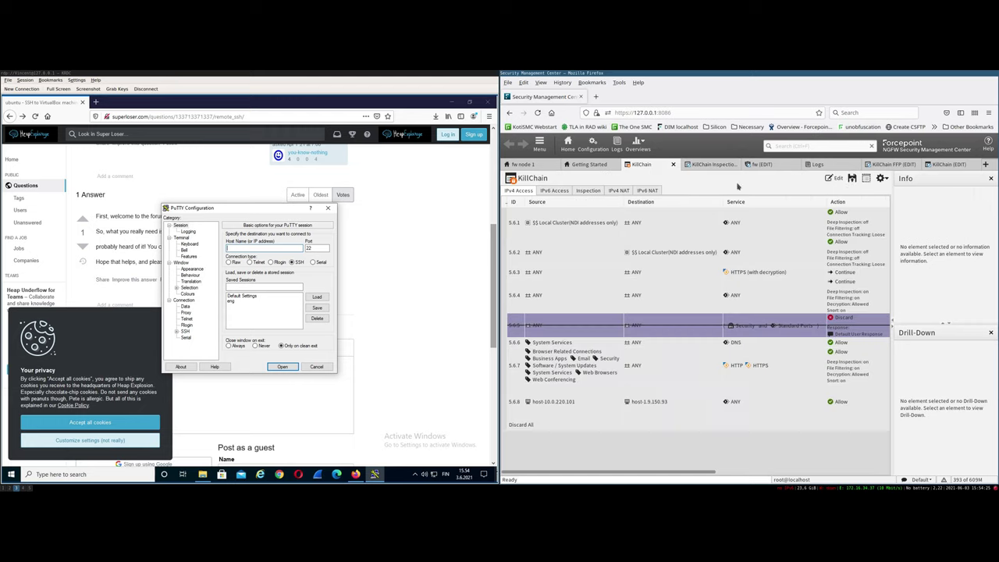
left_click(851, 178)
left_click(798, 426)
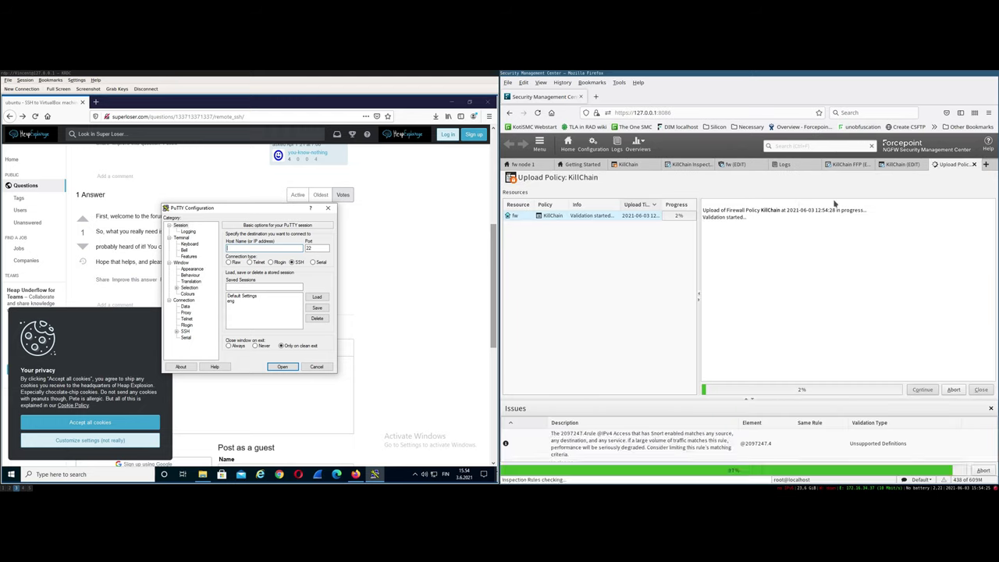
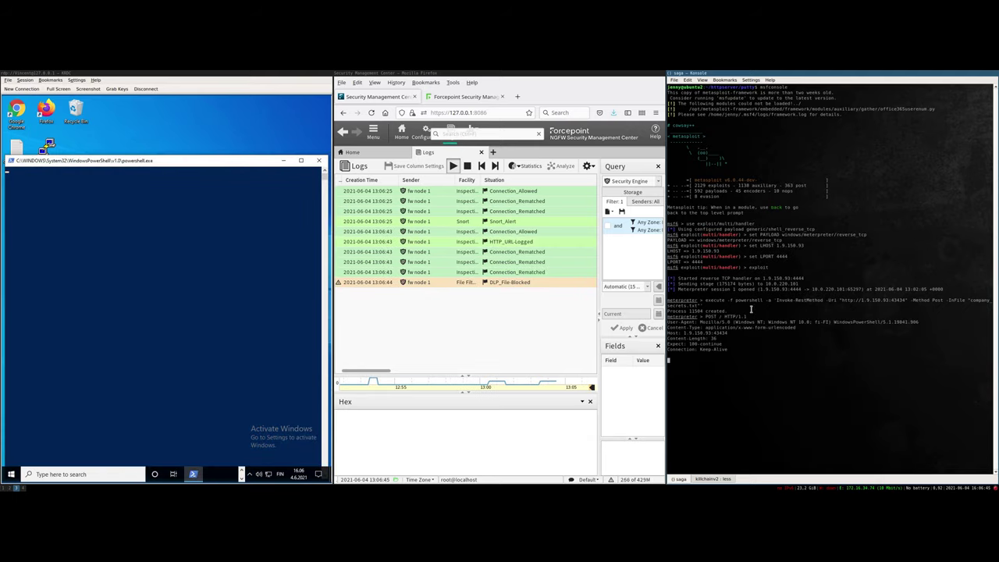
Examine the DLP_File-Blocked log entry's fields down to Scanner Details, widening the fields area
left_click(537, 284)
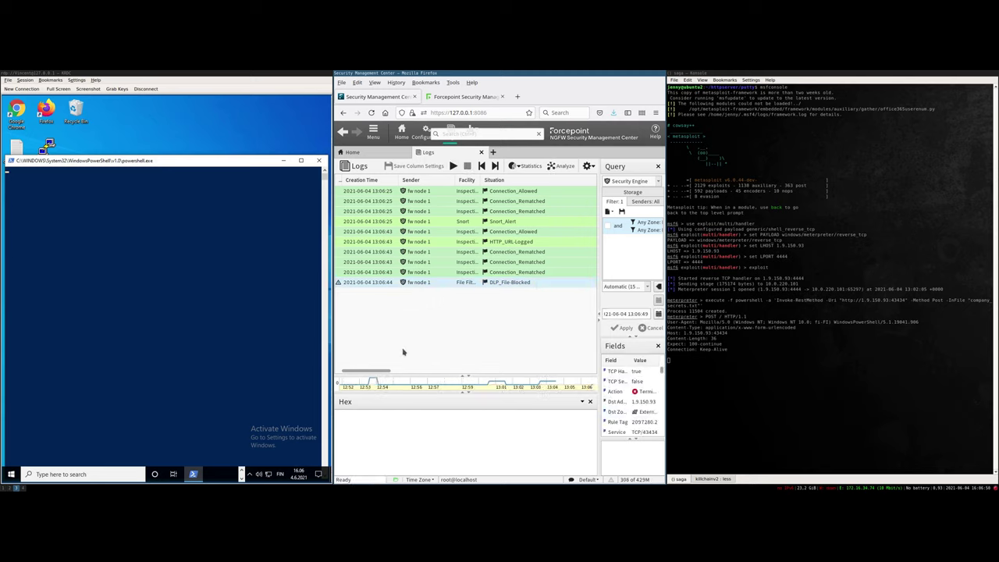
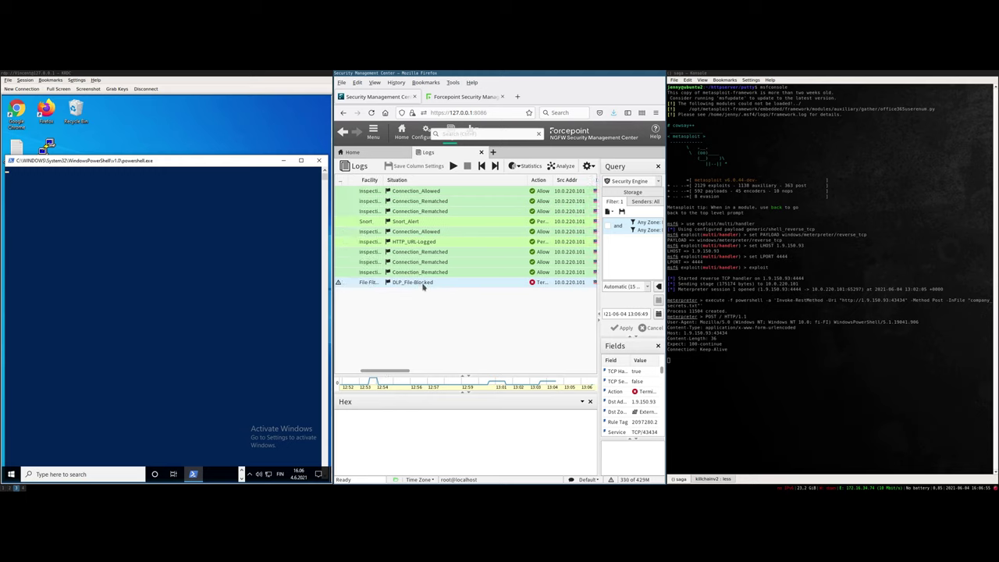
left_click_drag(597, 396, 552, 400)
scroll(649, 399, "down", 9)
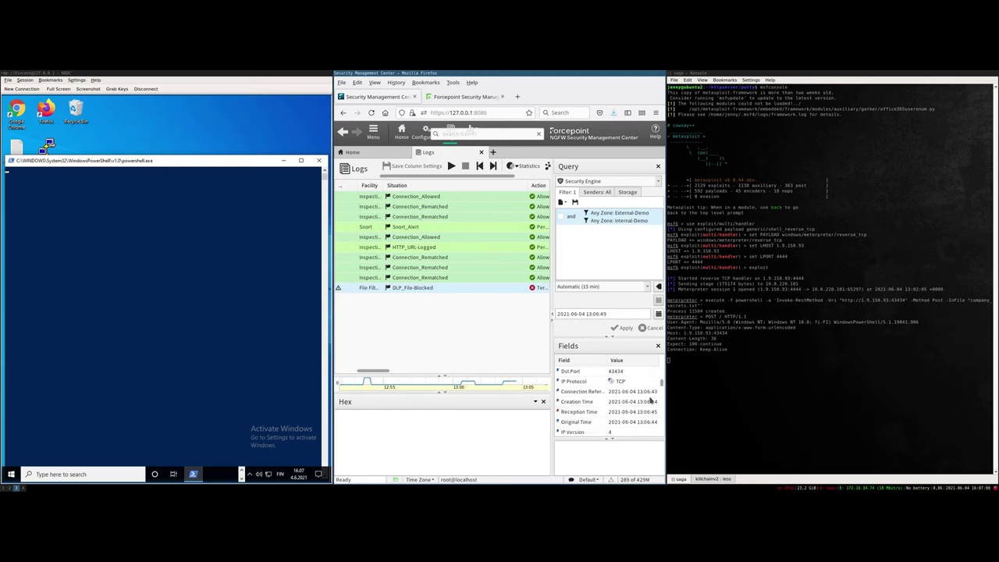
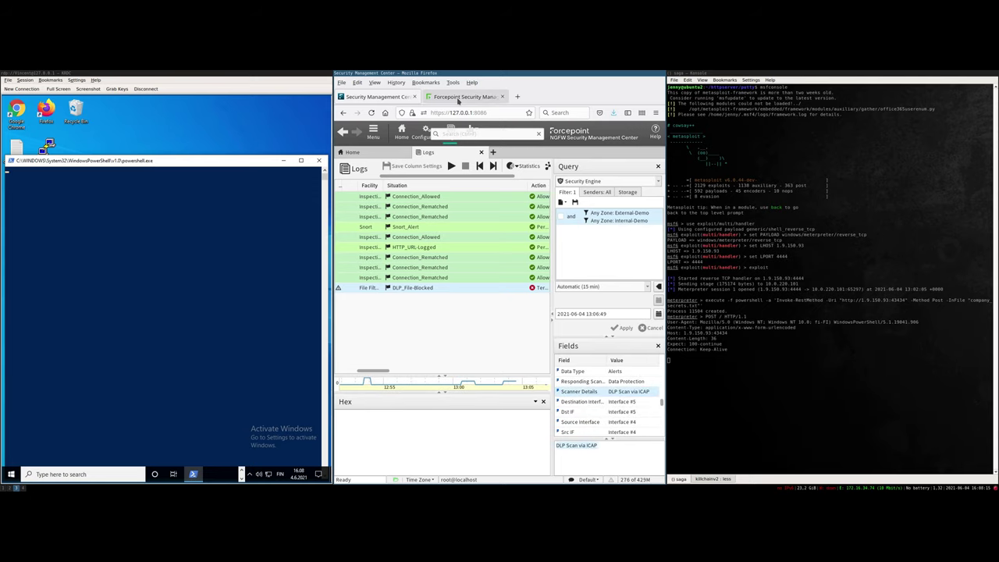
Switch to Forcepoint Security Manager and examine the blocked HTTP incident, highlighting its whole message body text
left_click(461, 96)
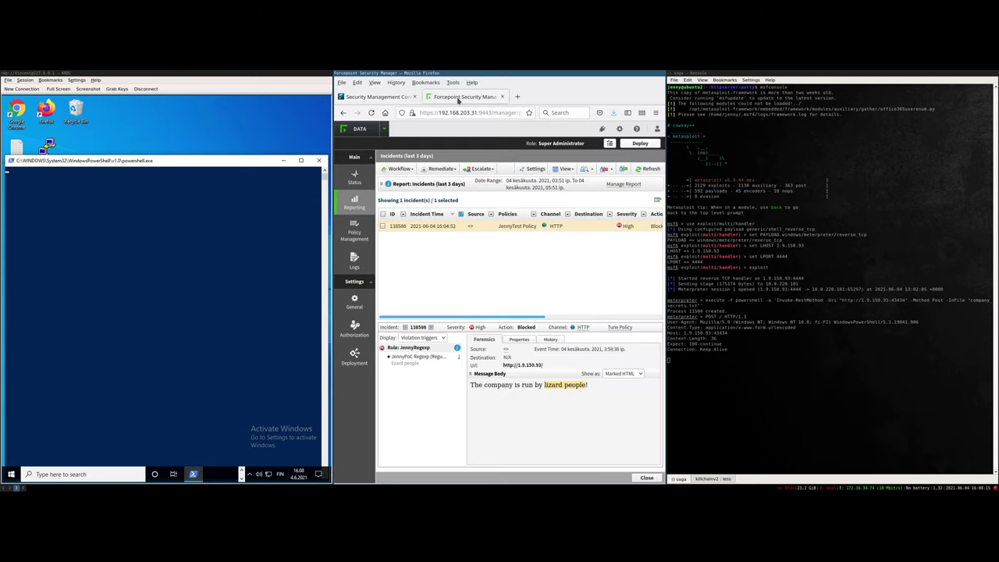
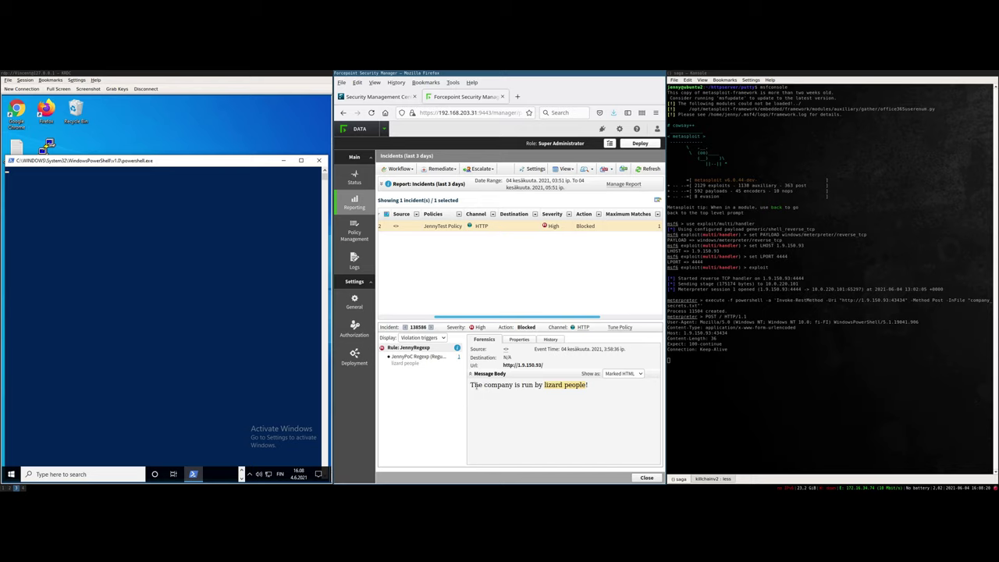
left_click_drag(470, 384, 606, 392)
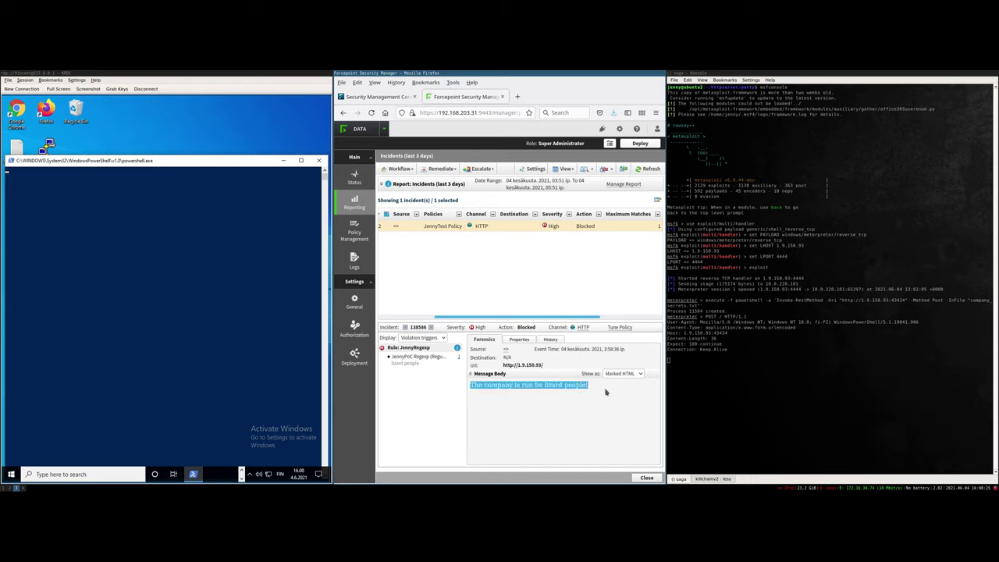